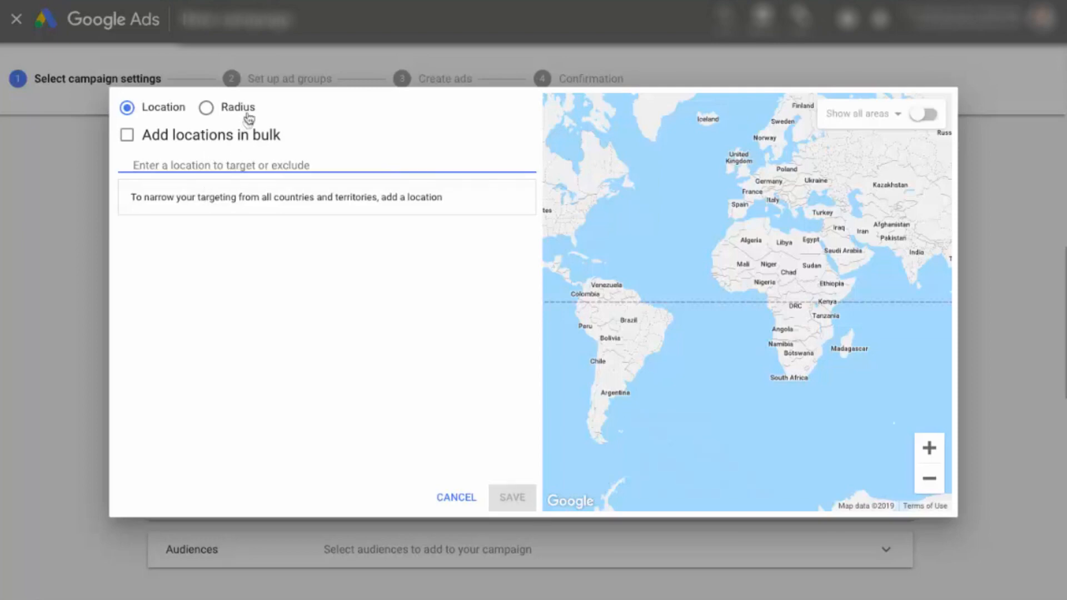
Step: Search for seattle, bellevue, Redmond, shoreline and bothel as bulk locations, one per line
{"action": "left_click", "coordinate": [207, 108]}
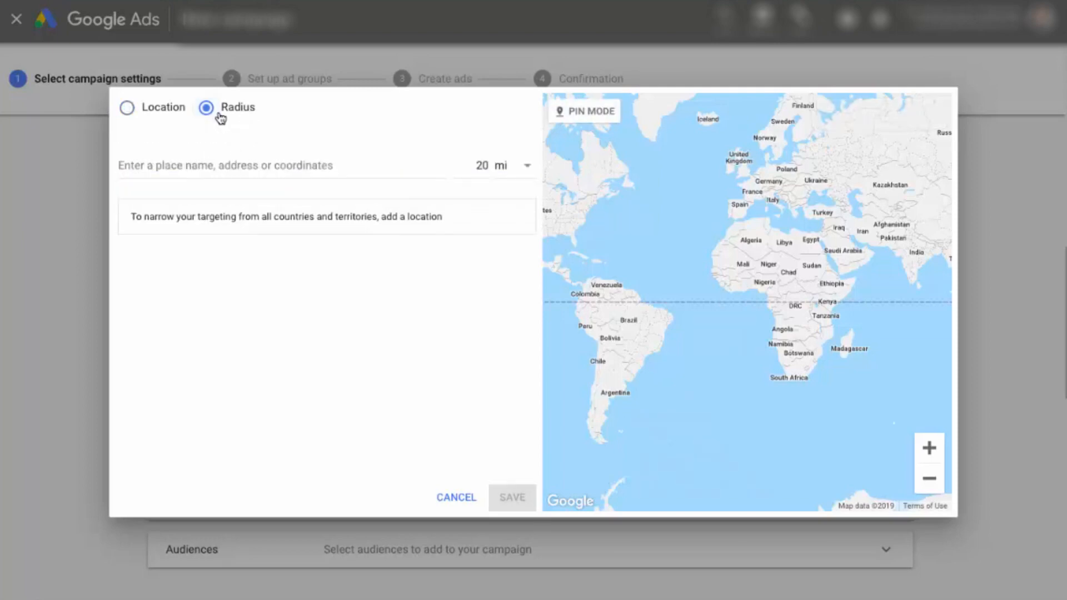
{"action": "left_click", "coordinate": [172, 112]}
{"action": "left_click", "coordinate": [191, 145]}
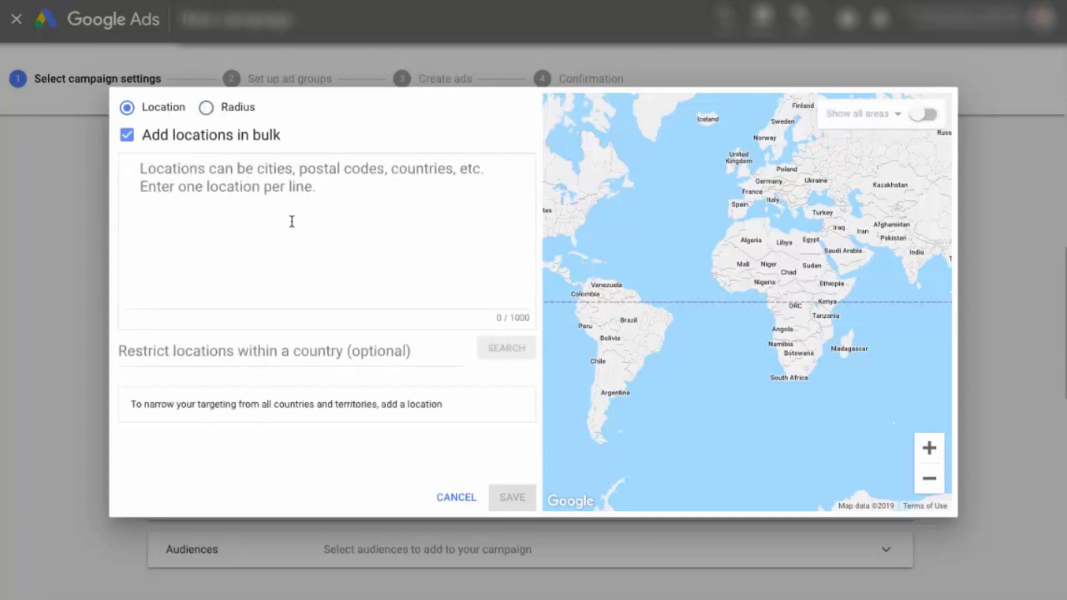
{"action": "left_click", "coordinate": [293, 206]}
{"action": "type", "text": "seattle bellevue Redmond shoreline bothel"}
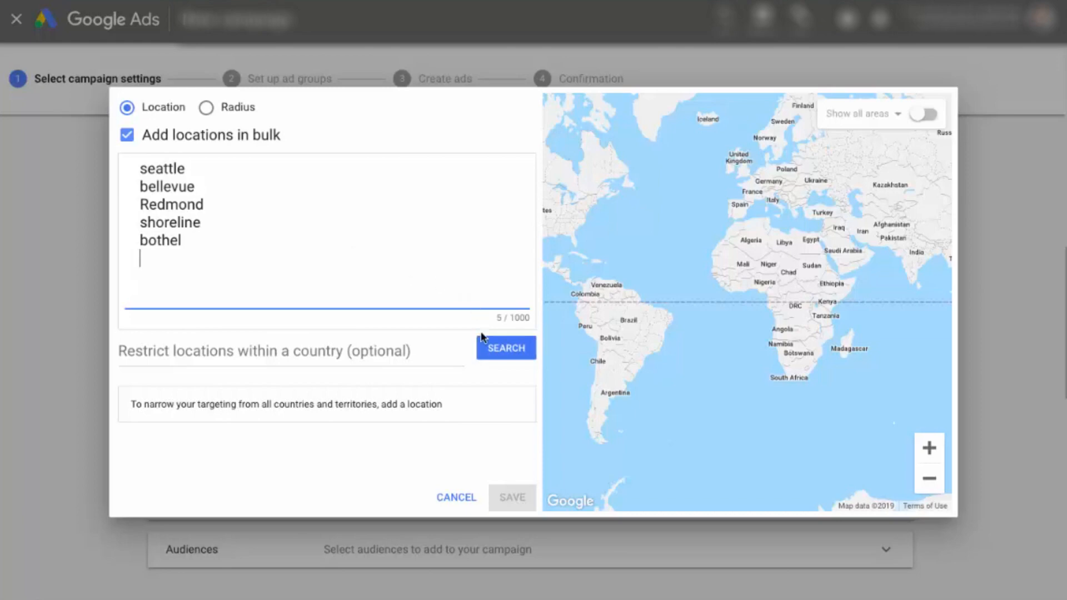
{"action": "left_click", "coordinate": [503, 349]}
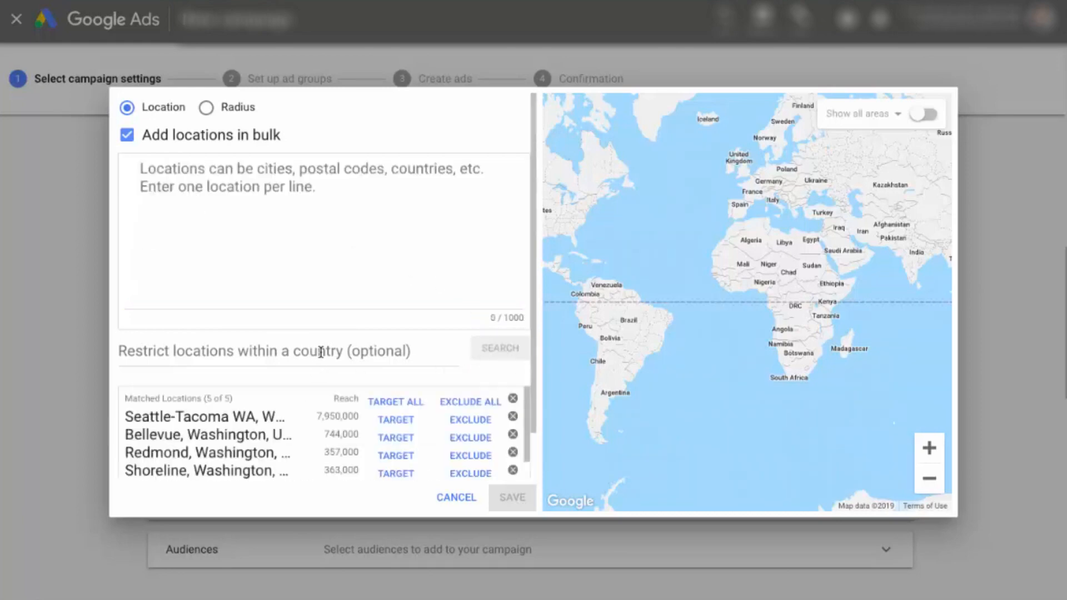
Step: Target all of the matched Washington locations and save the location selection
{"action": "scroll", "coordinate": [320, 351], "scroll_direction": "down", "scroll_amount": 1}
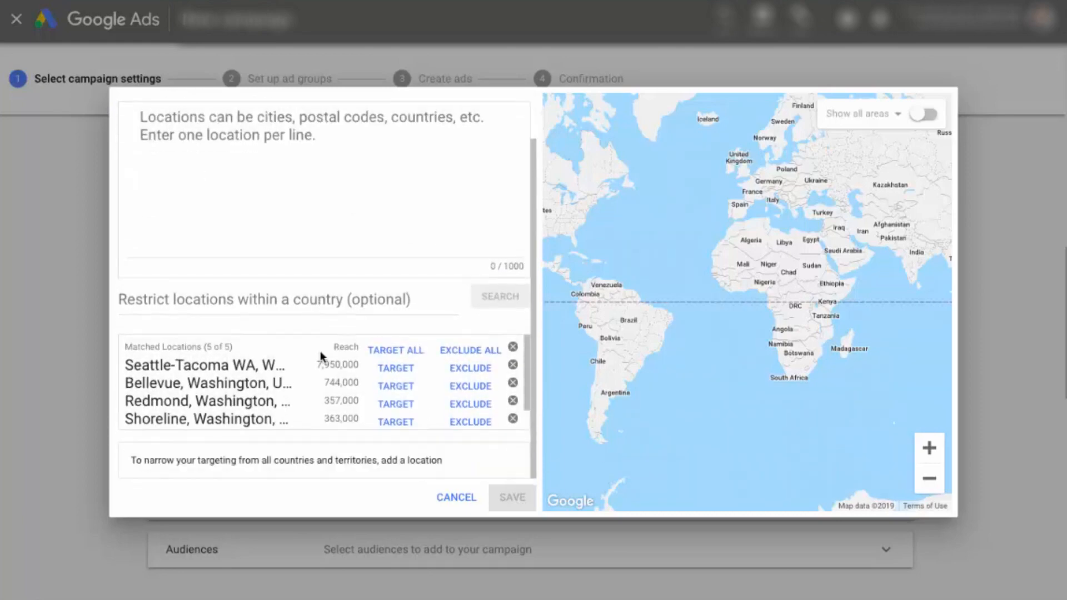
{"action": "left_click", "coordinate": [403, 351]}
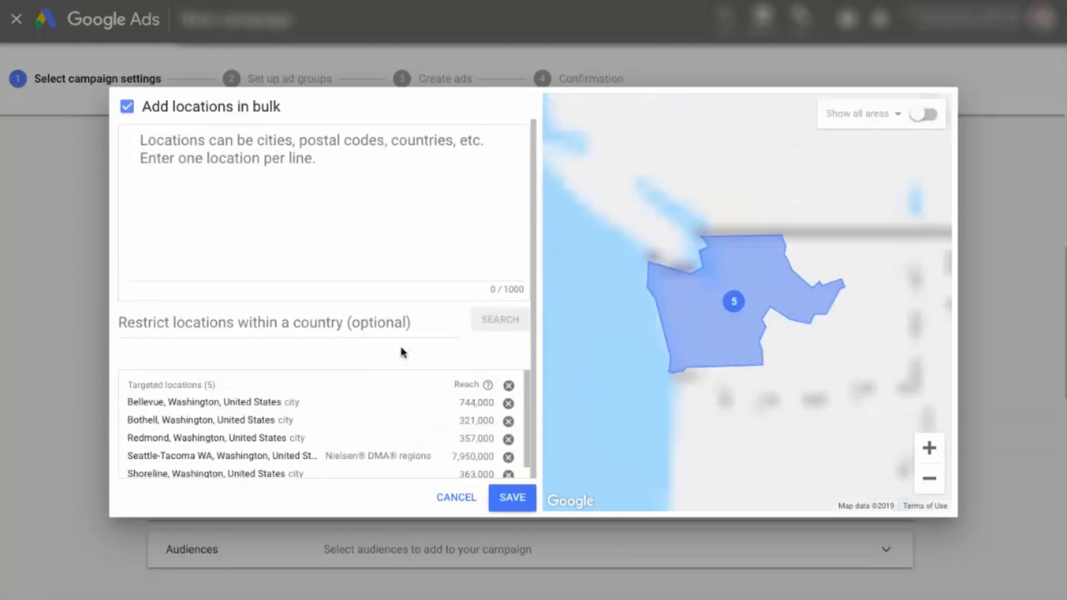
{"action": "left_click", "coordinate": [732, 311]}
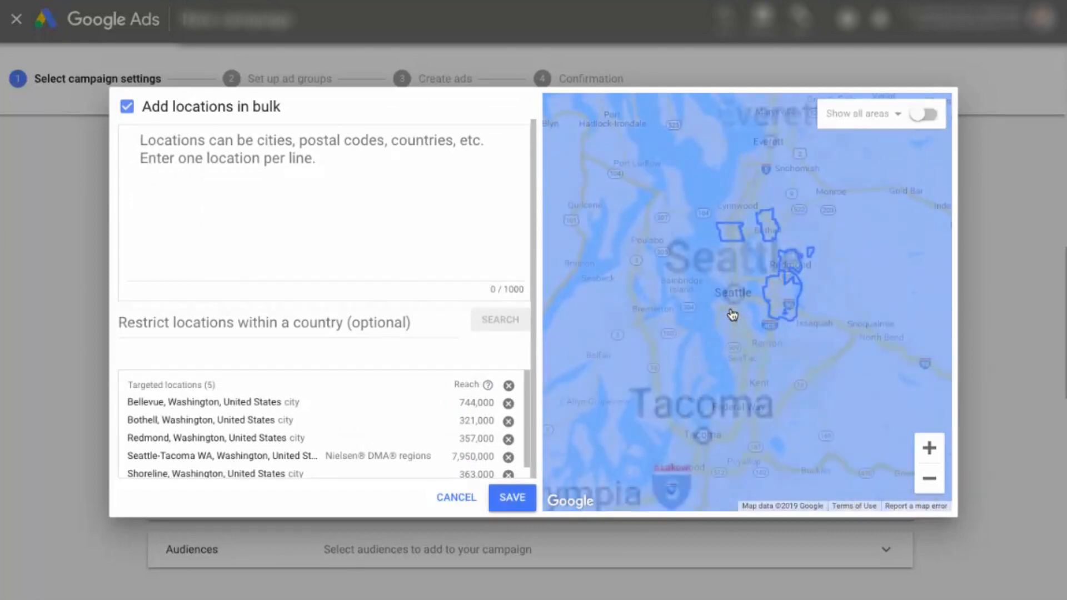
{"action": "left_click", "coordinate": [512, 498]}
Step: Find the state of Washington, United States with the search text "wash" and add it to the targeted locations
{"action": "scroll", "coordinate": [271, 327], "scroll_direction": "down", "scroll_amount": 1}
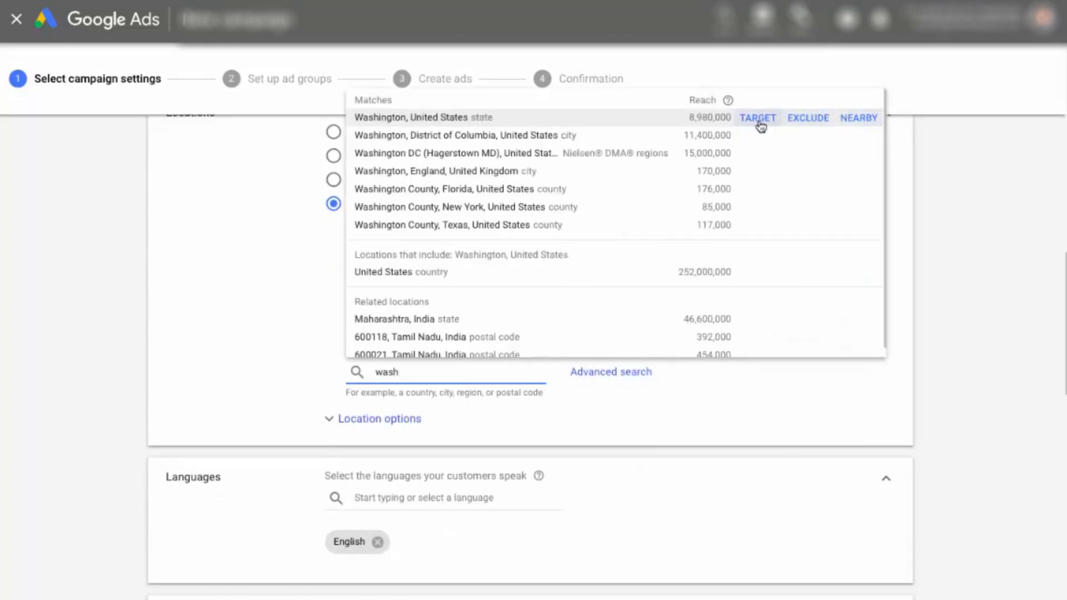
{"action": "left_click", "coordinate": [758, 119]}
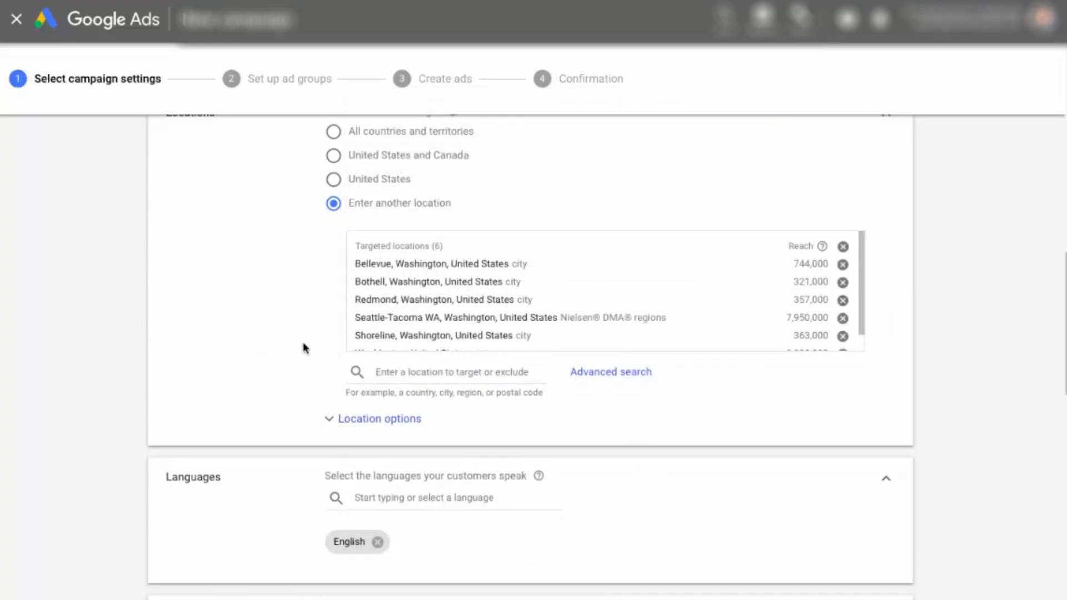
{"action": "scroll", "coordinate": [303, 348], "scroll_direction": "down", "scroll_amount": 3}
{"action": "scroll", "coordinate": [283, 330], "scroll_direction": "up", "scroll_amount": 3}
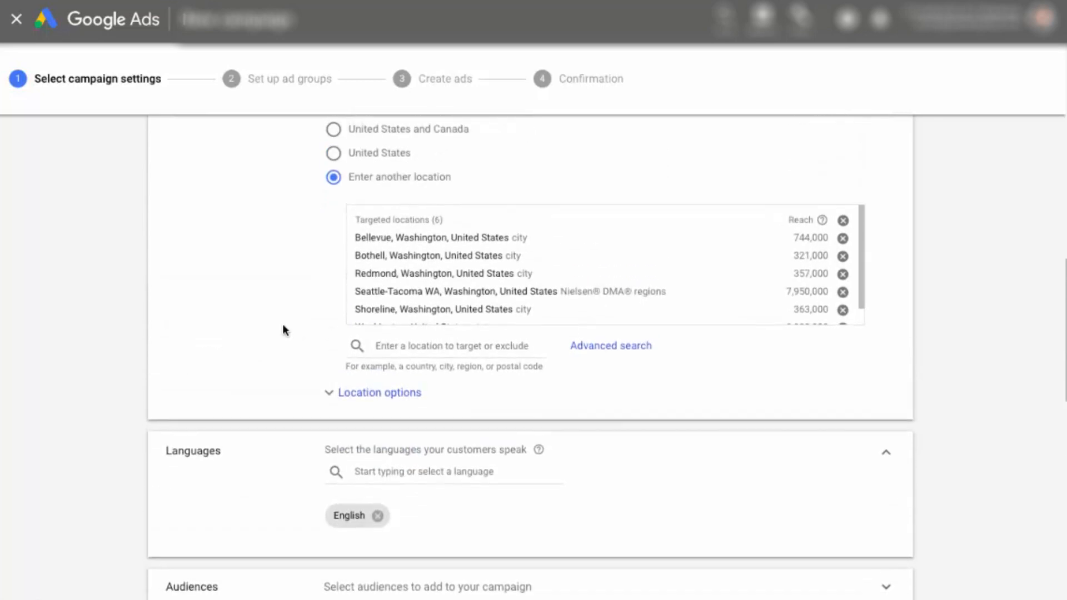
Step: Set the average daily budget to $5.00 and expand the delivery method options
{"action": "scroll", "coordinate": [284, 330], "scroll_direction": "down", "scroll_amount": 3}
{"action": "scroll", "coordinate": [284, 330], "scroll_direction": "down", "scroll_amount": 4}
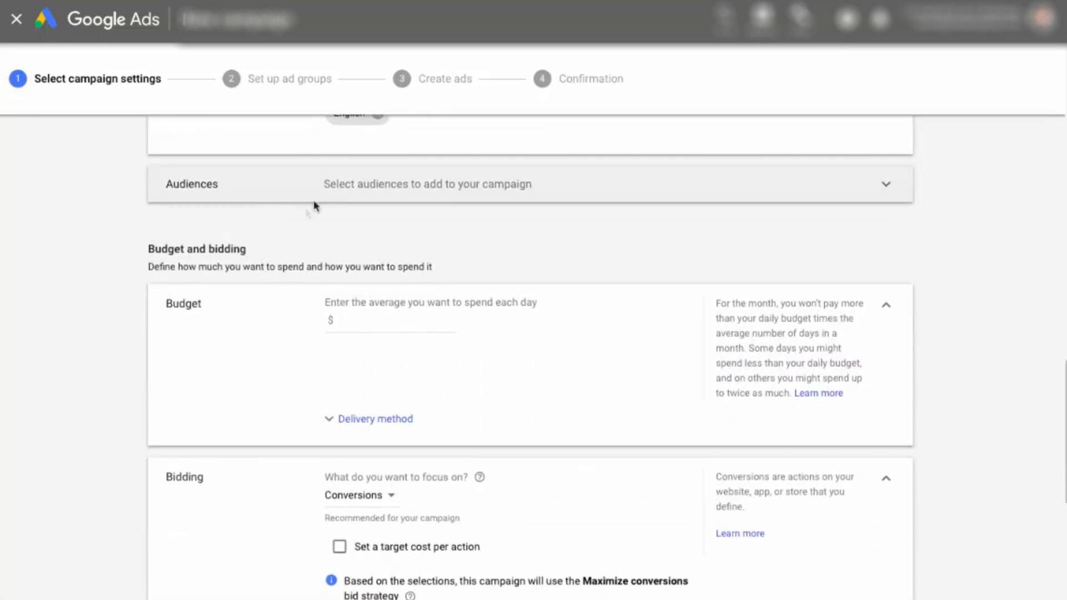
{"action": "scroll", "coordinate": [293, 237], "scroll_direction": "down", "scroll_amount": 2}
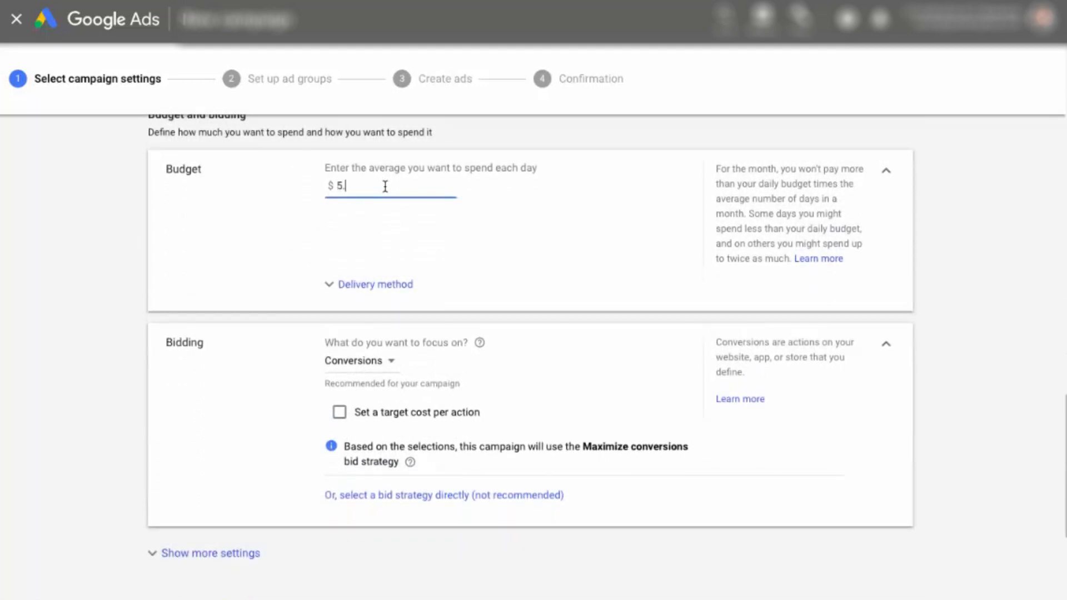
{"action": "type", "text": "0"}
{"action": "left_click", "coordinate": [243, 249]}
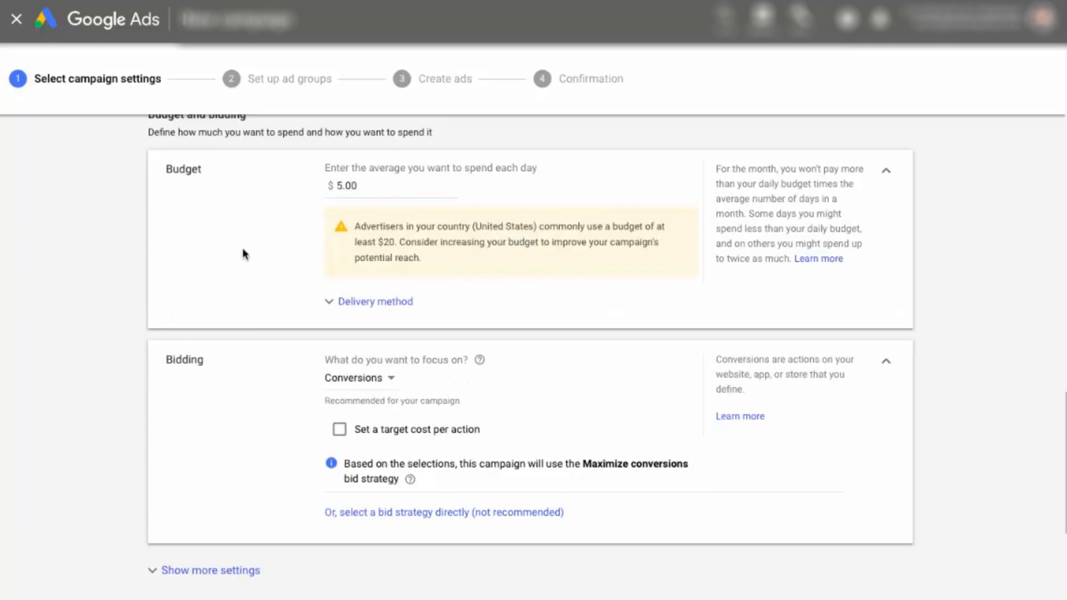
{"action": "left_click", "coordinate": [374, 309]}
Step: Set the bidding focus to Clicks with a maximum CPC bid limit of $2.00
{"action": "scroll", "coordinate": [311, 311], "scroll_direction": "down", "scroll_amount": 4}
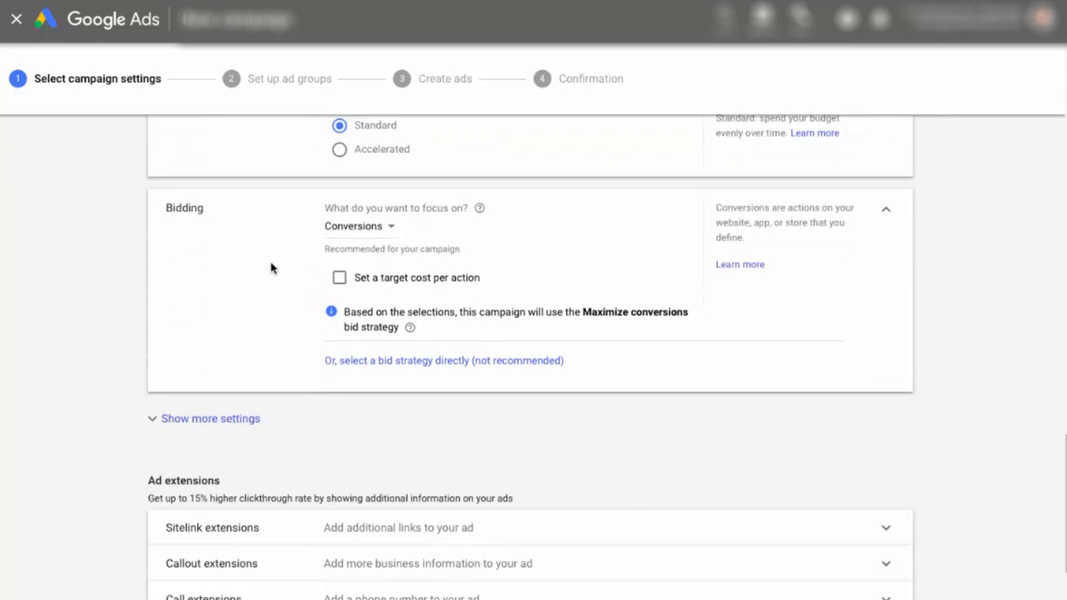
{"action": "left_click", "coordinate": [360, 228]}
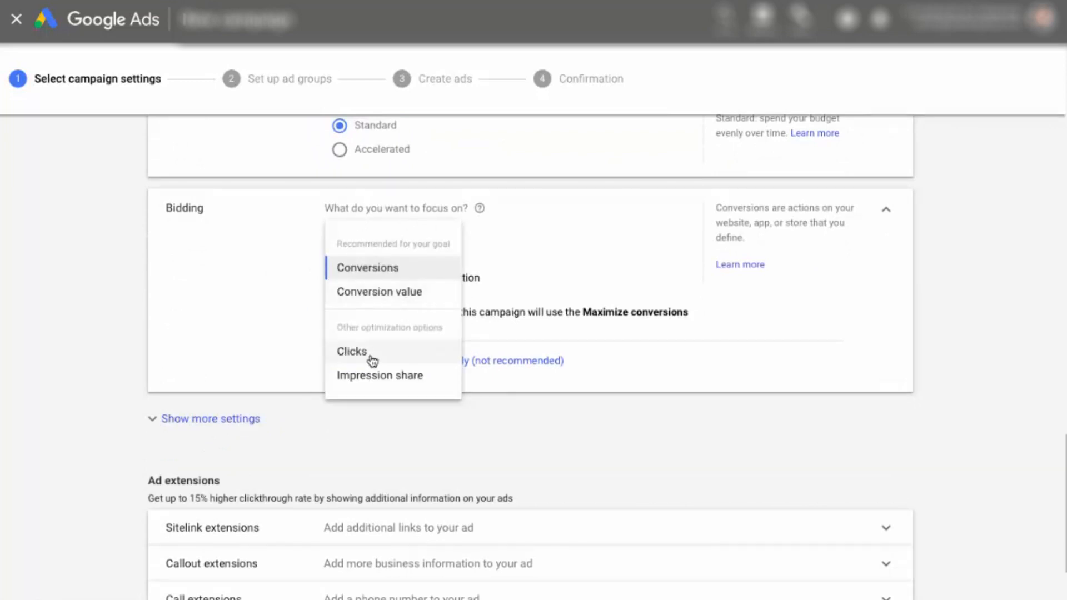
{"action": "left_click", "coordinate": [371, 358]}
{"action": "left_click", "coordinate": [380, 298]}
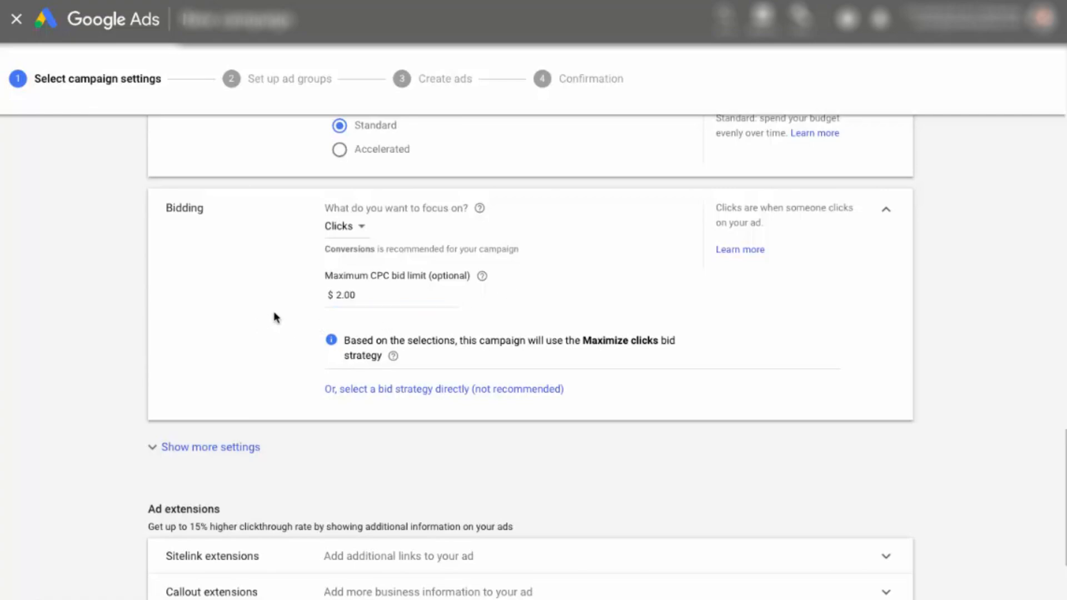
Step: Reveal the additional campaign settings and set ad rotation to "Do not optimize: Rotate ads indefinitely"
{"action": "scroll", "coordinate": [274, 317], "scroll_direction": "down", "scroll_amount": 2}
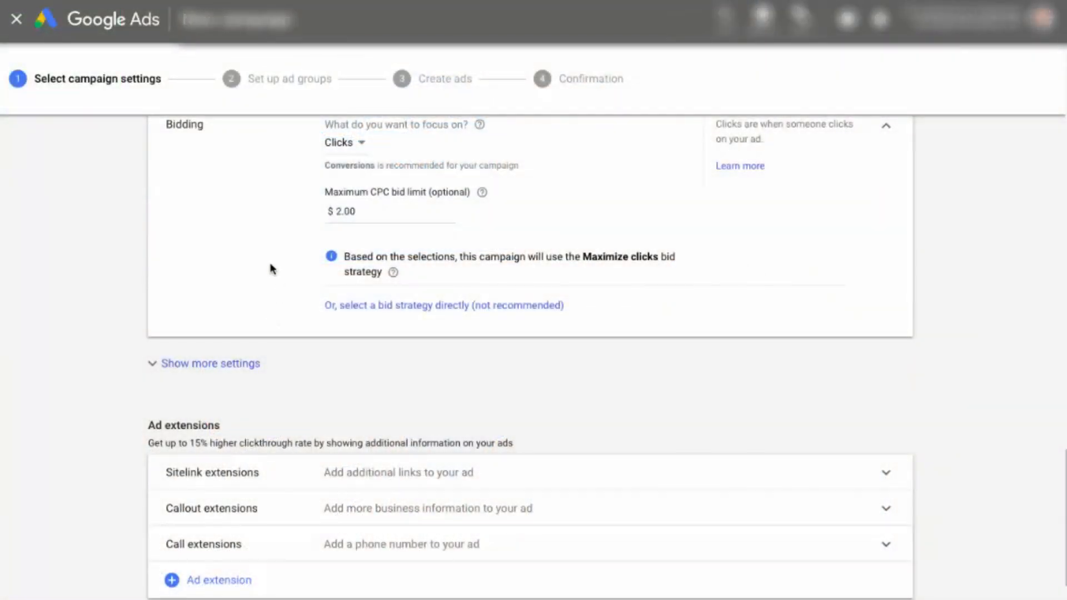
{"action": "scroll", "coordinate": [270, 269], "scroll_direction": "down", "scroll_amount": 1}
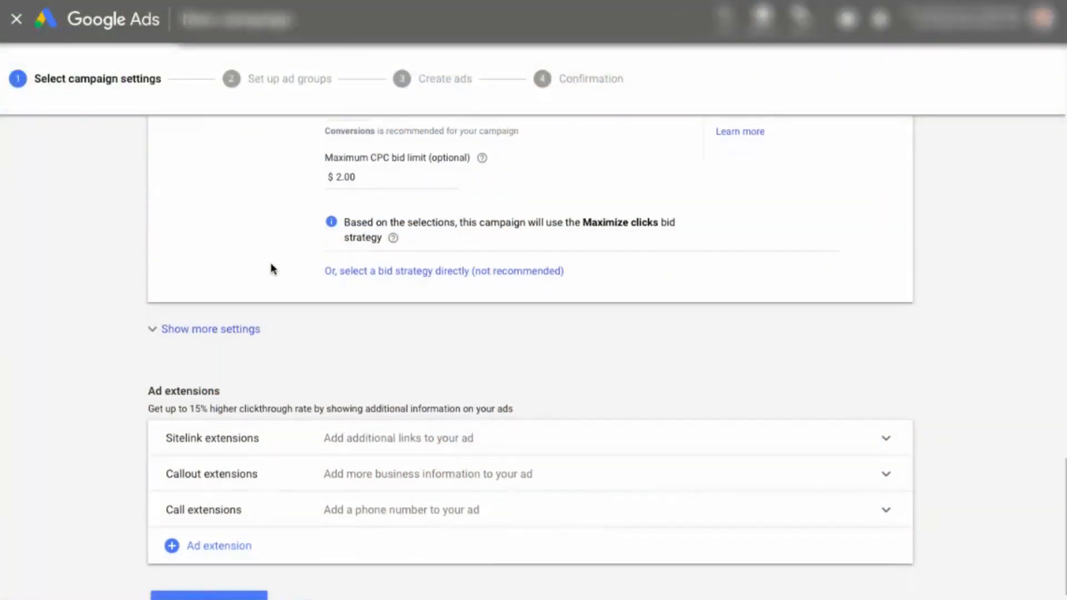
{"action": "left_click", "coordinate": [222, 305]}
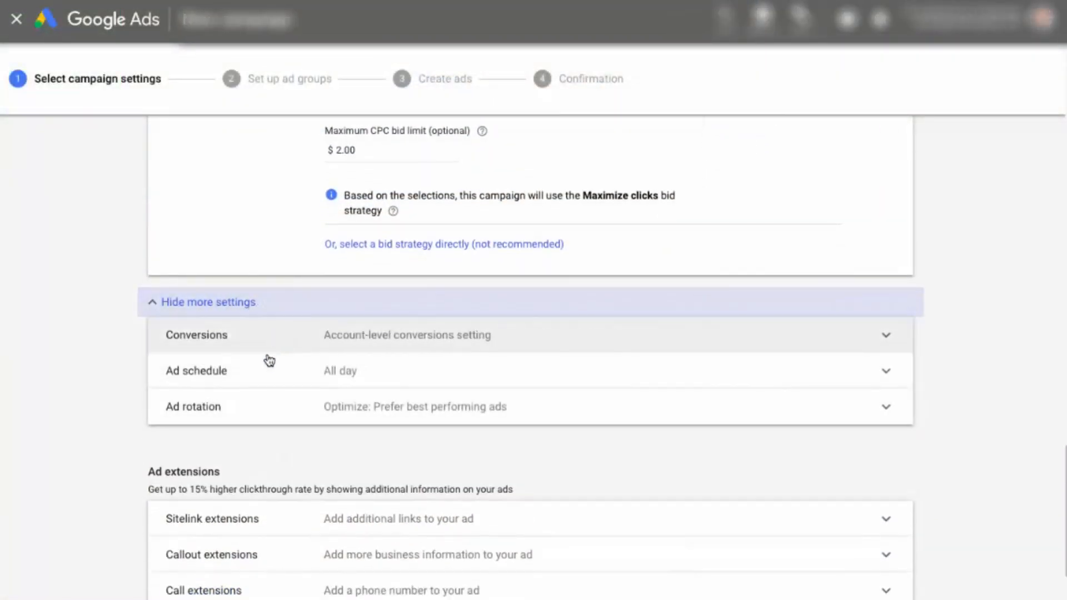
{"action": "scroll", "coordinate": [268, 375], "scroll_direction": "down", "scroll_amount": 1}
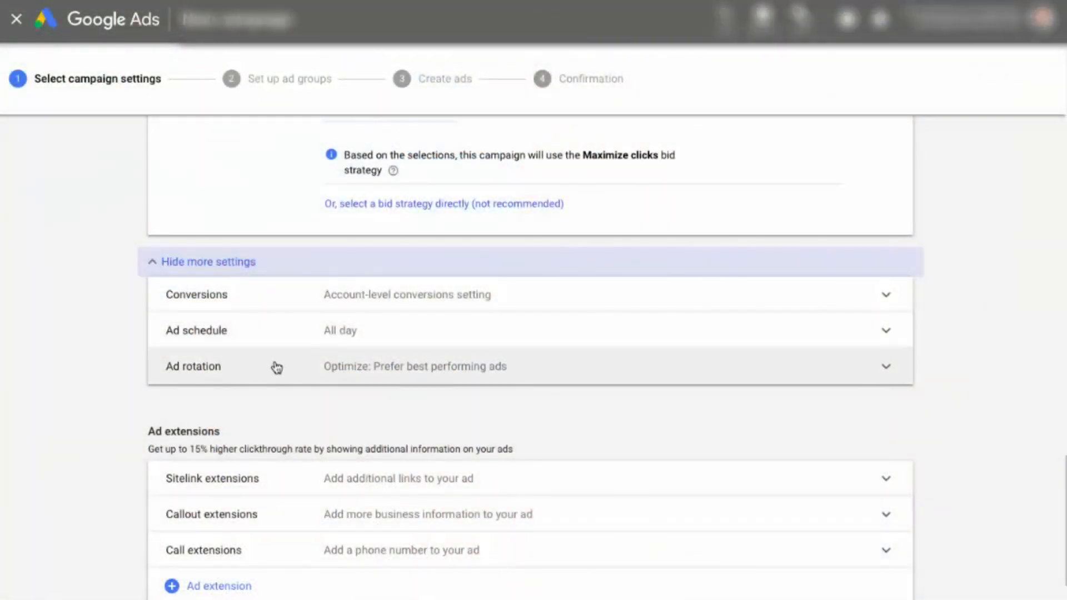
{"action": "left_click", "coordinate": [277, 369]}
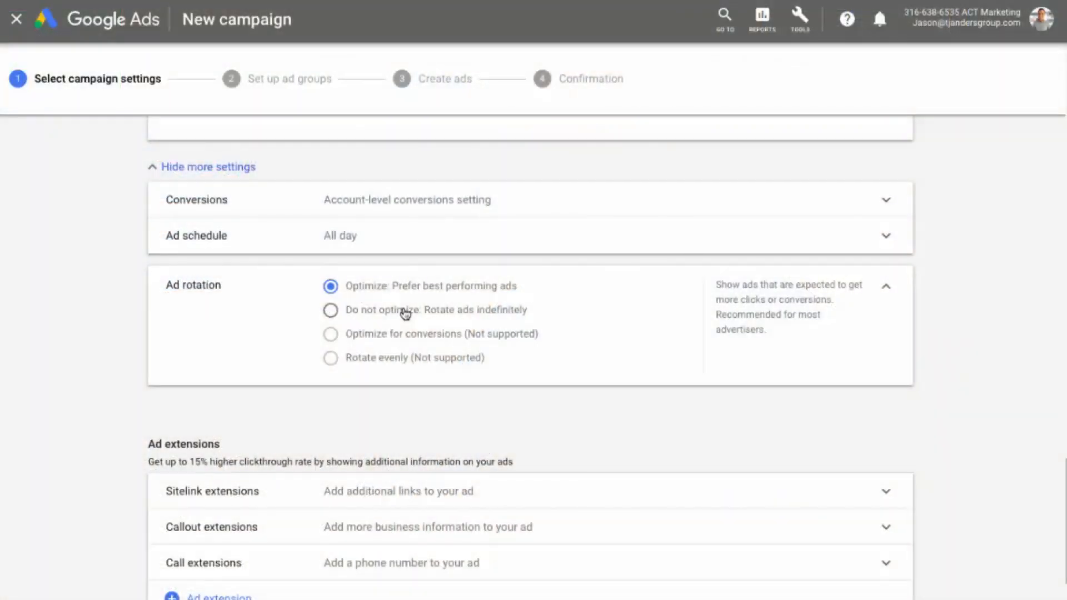
{"action": "left_click", "coordinate": [398, 314]}
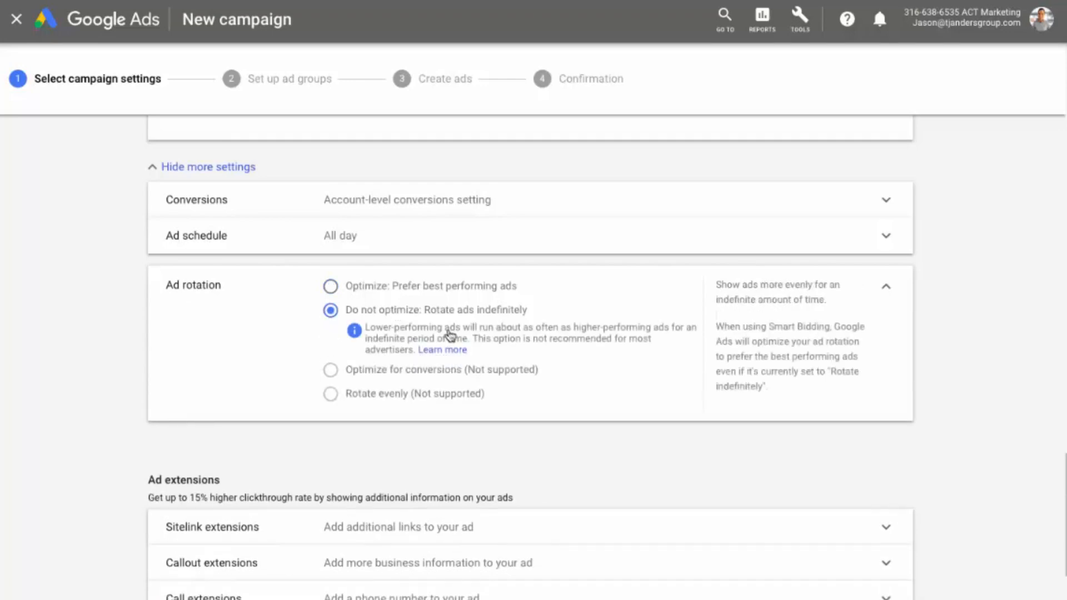
Step: Review the account-level sitelink extensions without selecting any, and save the campaign settings to continue to ad groups
{"action": "scroll", "coordinate": [586, 344], "scroll_direction": "down", "scroll_amount": 2}
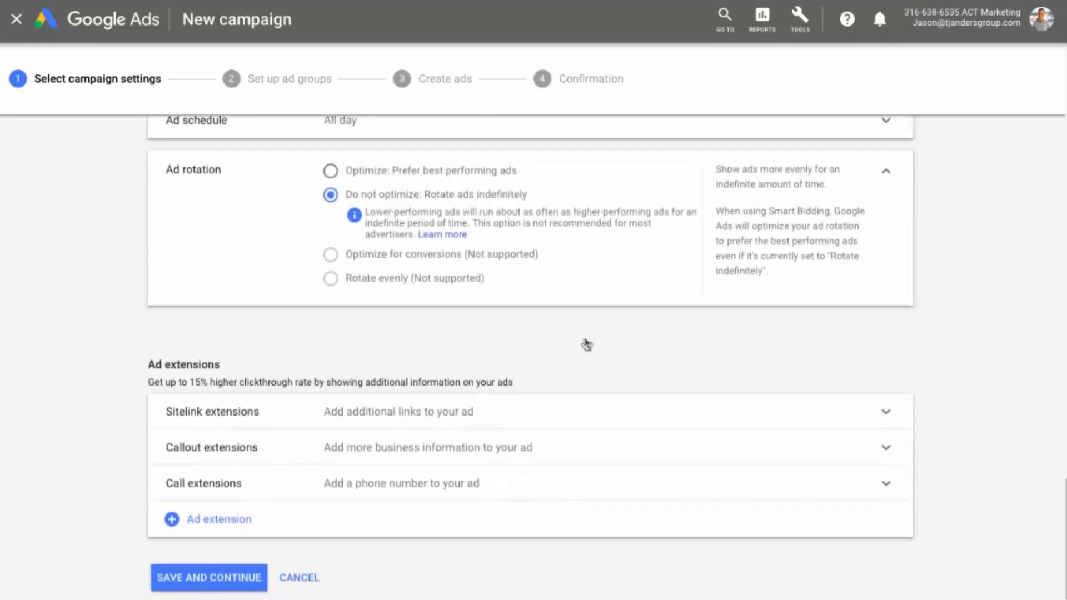
{"action": "scroll", "coordinate": [596, 325], "scroll_direction": "down", "scroll_amount": 1}
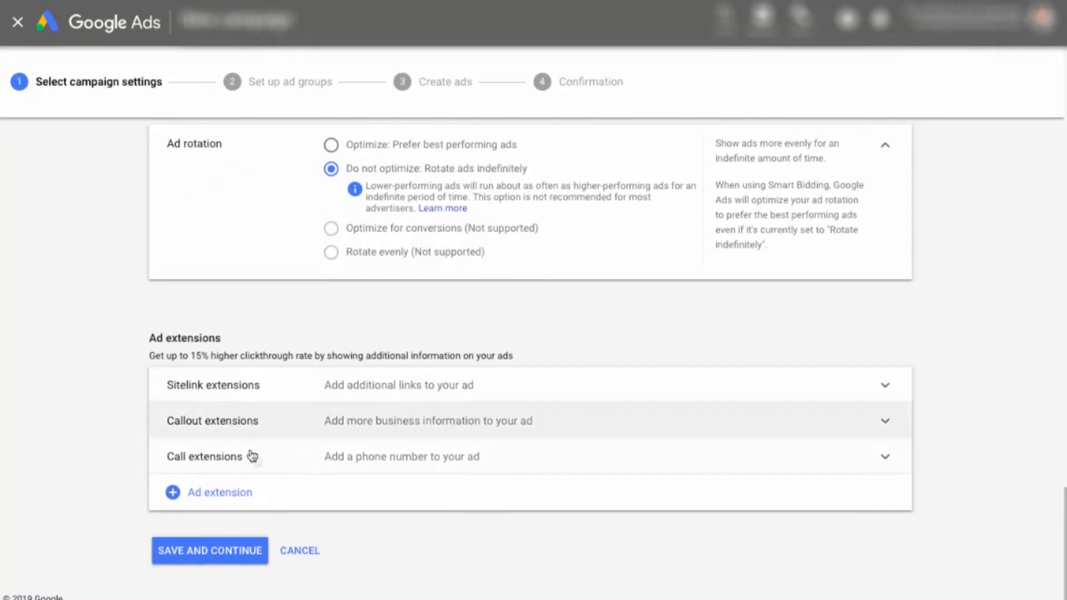
{"action": "left_click", "coordinate": [279, 394]}
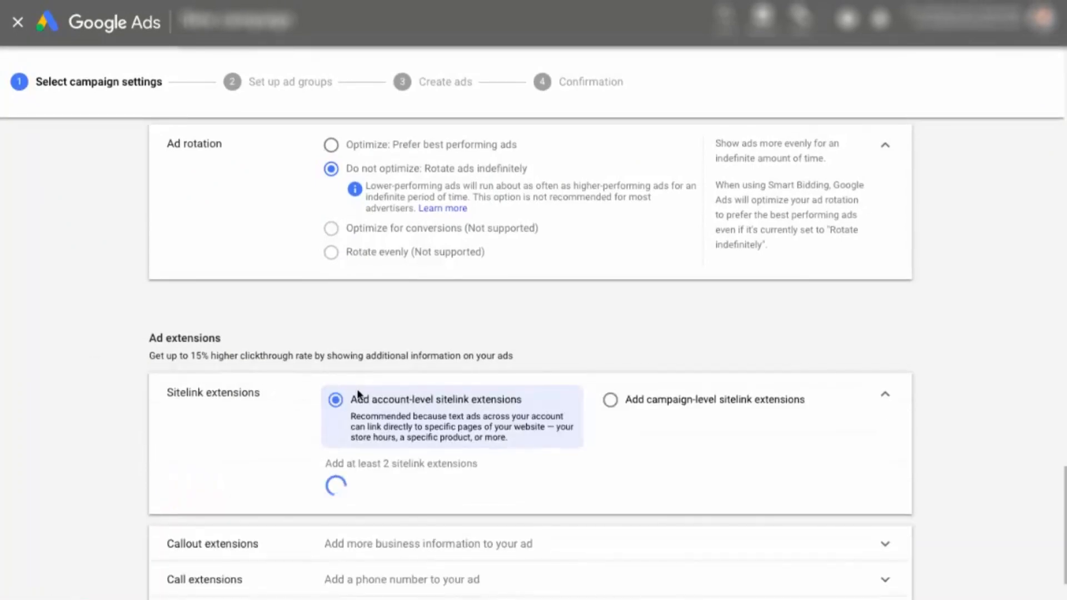
{"action": "scroll", "coordinate": [294, 437], "scroll_direction": "down", "scroll_amount": 8}
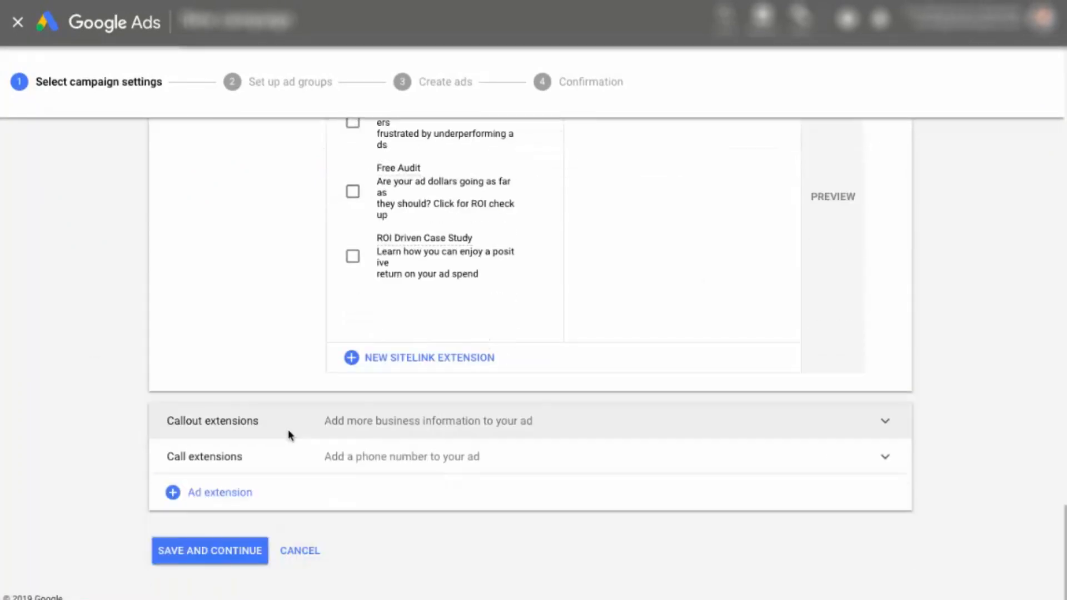
{"action": "scroll", "coordinate": [307, 335], "scroll_direction": "up", "scroll_amount": 4}
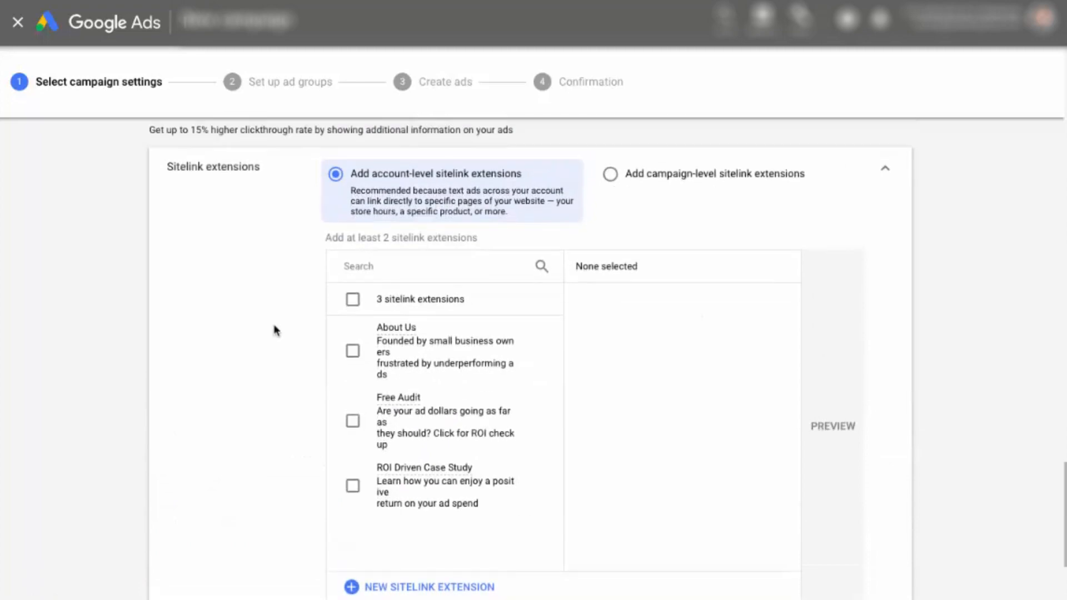
{"action": "scroll", "coordinate": [274, 328], "scroll_direction": "up", "scroll_amount": 1}
{"action": "scroll", "coordinate": [274, 328], "scroll_direction": "down", "scroll_amount": 3}
{"action": "scroll", "coordinate": [275, 329], "scroll_direction": "down", "scroll_amount": 1}
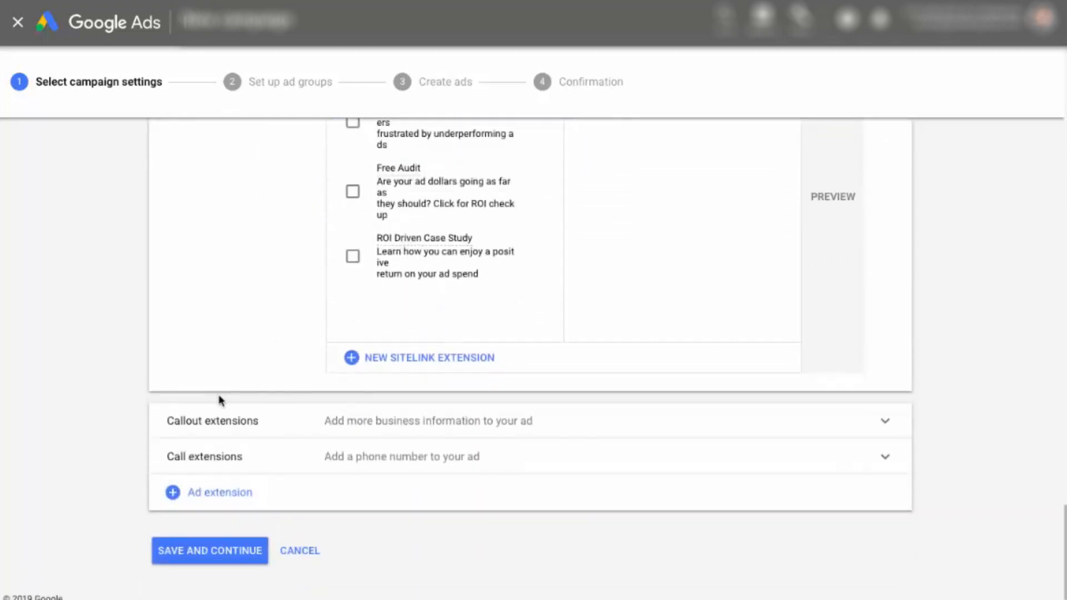
{"action": "left_click", "coordinate": [232, 552]}
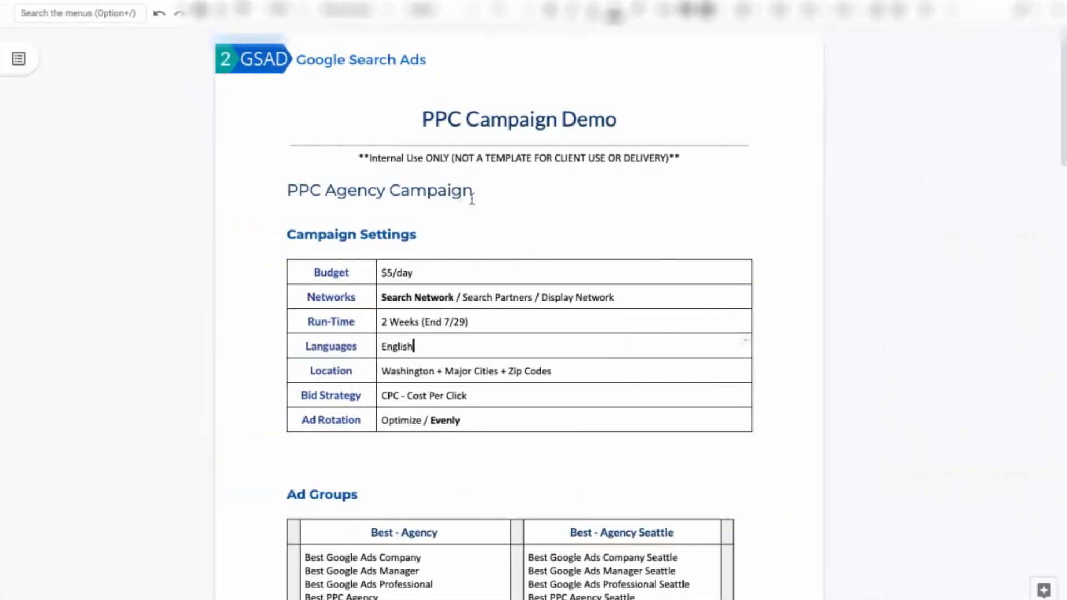
Step: Copy the headline "Honest PPC Management" from the first ad in the campaign plan document and switch back to Google Ads
{"action": "scroll", "coordinate": [327, 257], "scroll_direction": "down", "scroll_amount": 7}
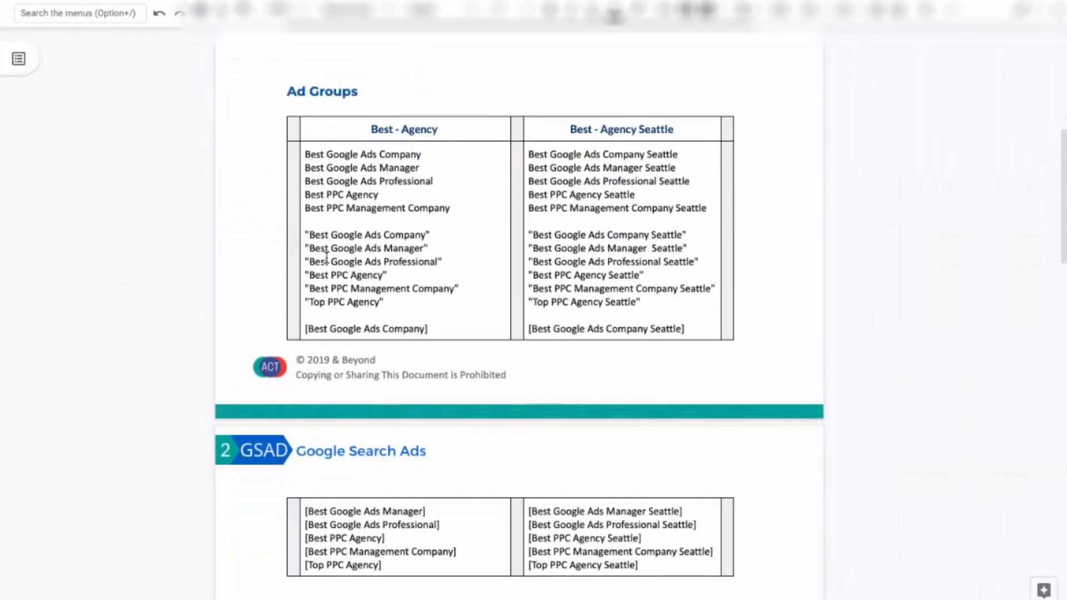
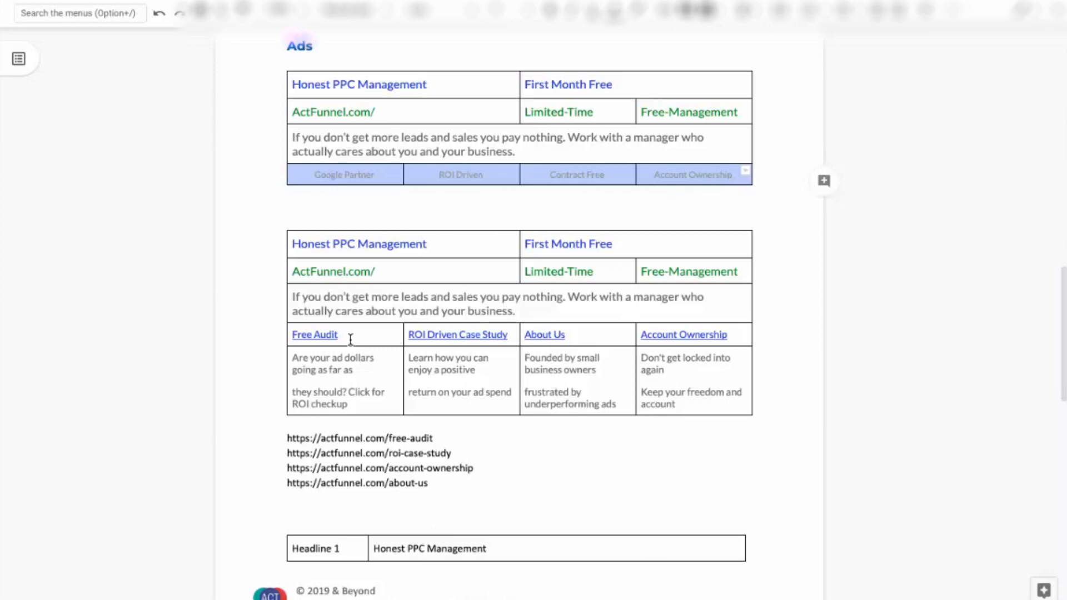
{"action": "scroll", "coordinate": [369, 336], "scroll_direction": "down", "scroll_amount": 2}
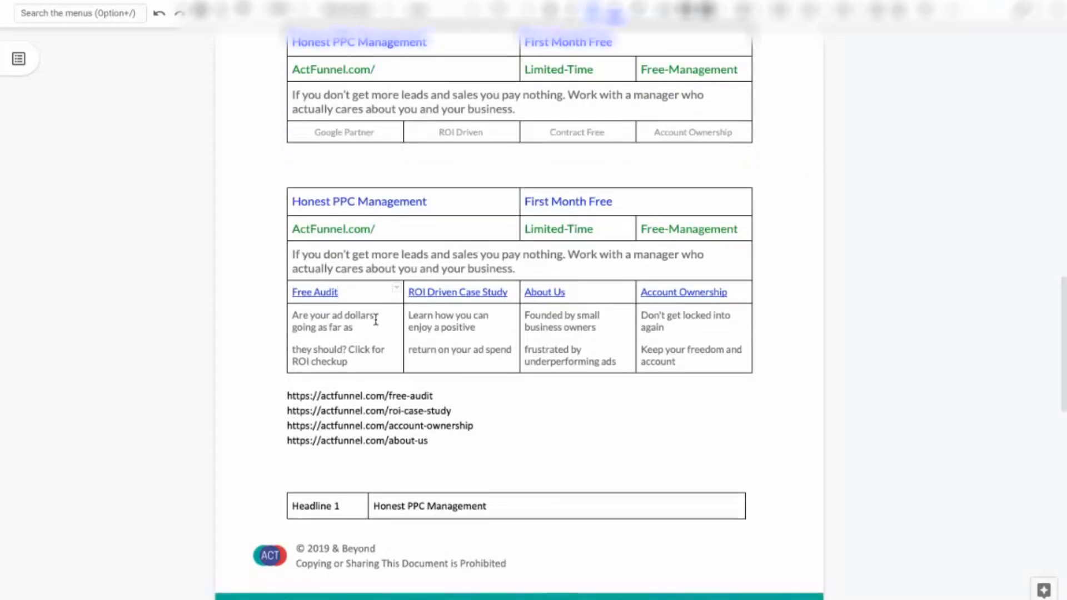
{"action": "scroll", "coordinate": [376, 320], "scroll_direction": "up", "scroll_amount": 3}
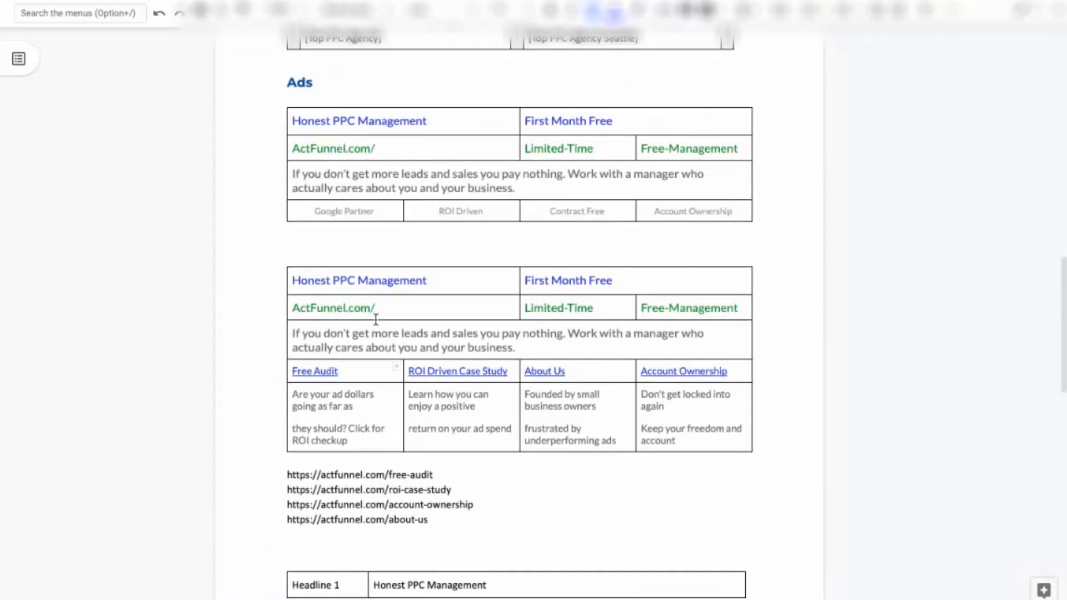
{"action": "left_click_drag", "start_coordinate": [319, 118], "coordinate": [436, 128]}
{"action": "key", "text": "ctrl+c"}
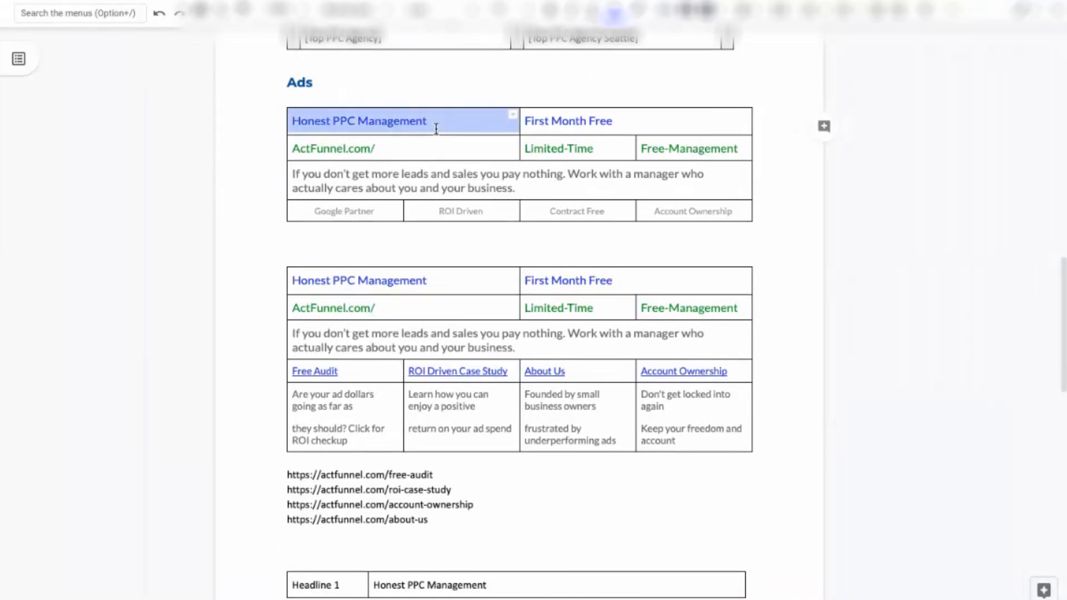
{"action": "key", "text": "ctrl+Right"}
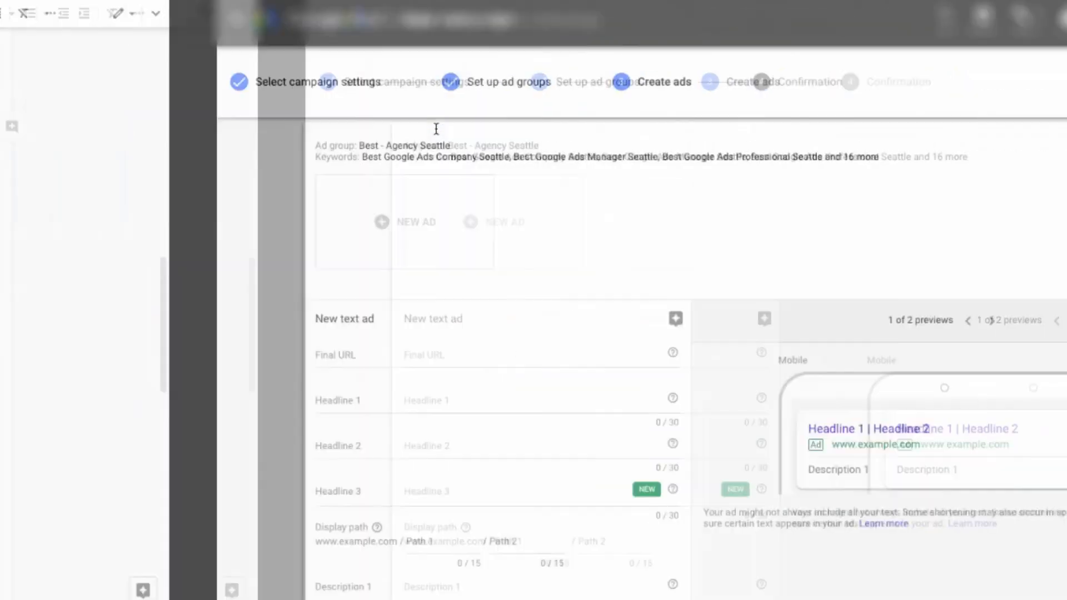
Step: Fill in the text ad with headlines "Honest PPC Management", "First Month Free" and "Grow Your Business Faster", and compare its mobile and desktop previews
{"action": "left_click", "coordinate": [123, 401]}
{"action": "key", "text": "ctrl+v"}
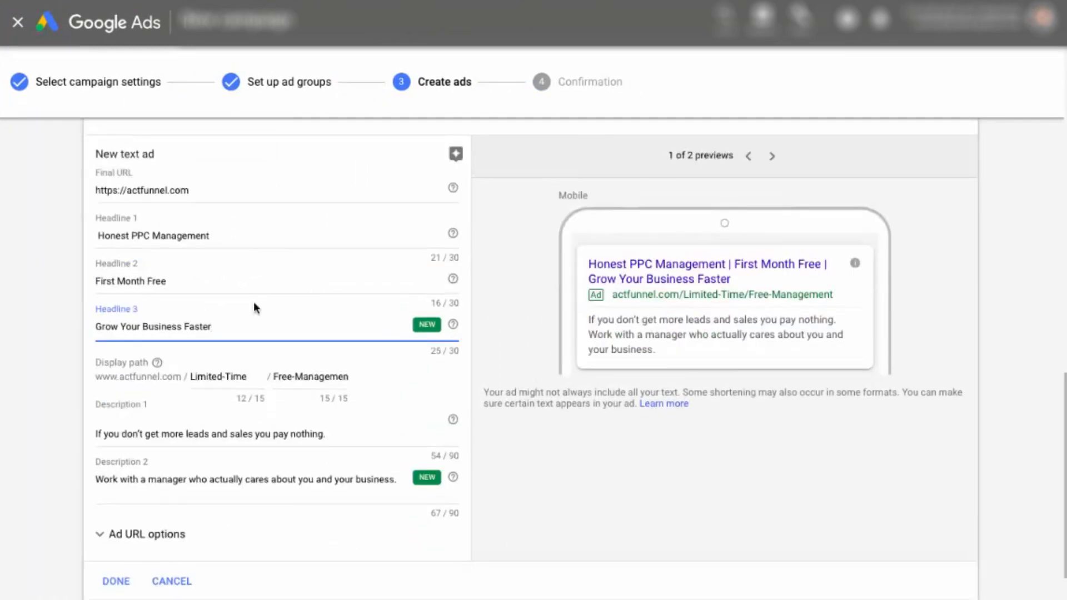
{"action": "left_click", "coordinate": [748, 158]}
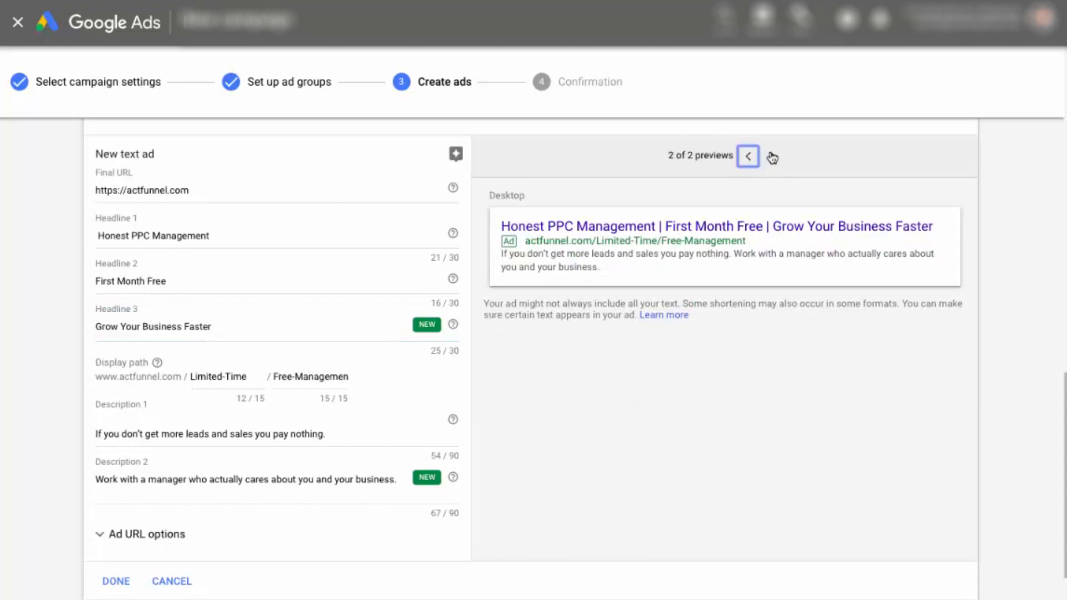
{"action": "left_click", "coordinate": [772, 157]}
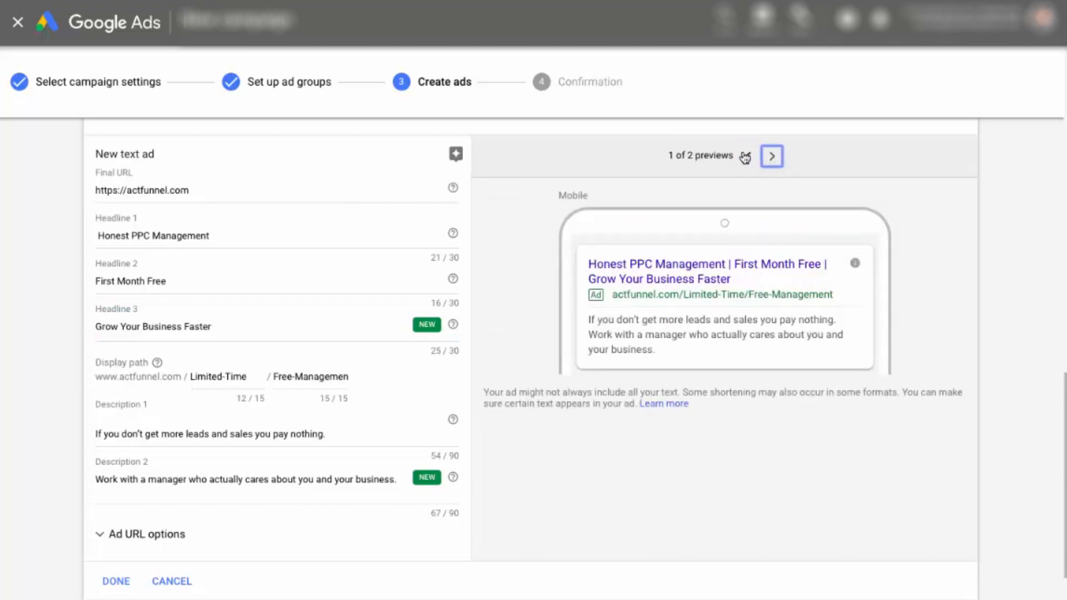
{"action": "left_click", "coordinate": [746, 157]}
Step: Clear Headline 3 to compare the mobile and desktop previews without it, and re-enter "Grow Your Business Faster"
{"action": "left_click_drag", "start_coordinate": [218, 328], "coordinate": [88, 329]}
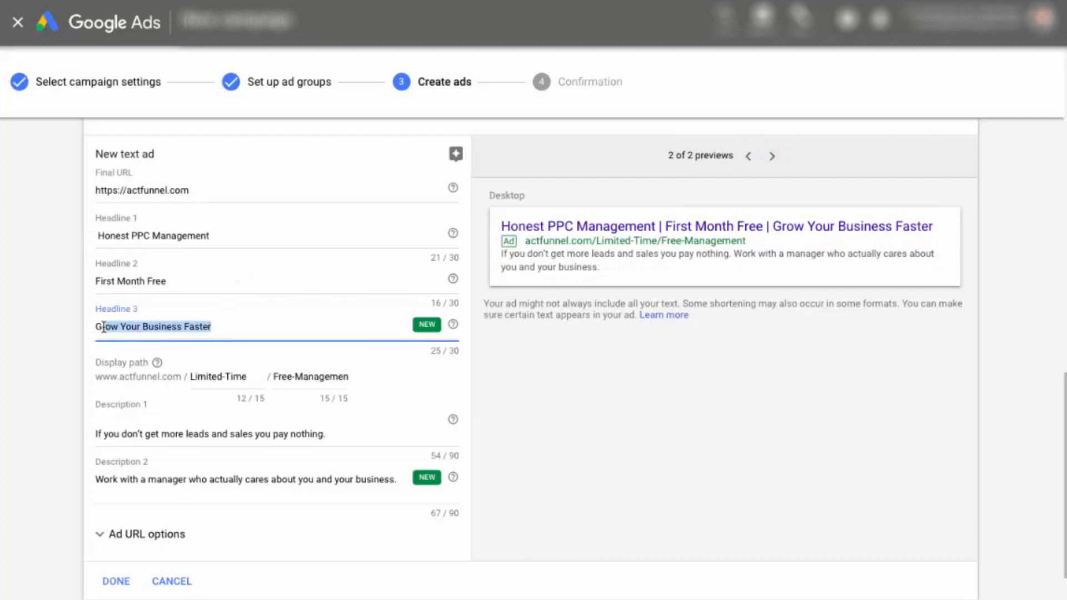
{"action": "key", "text": "BackSpace"}
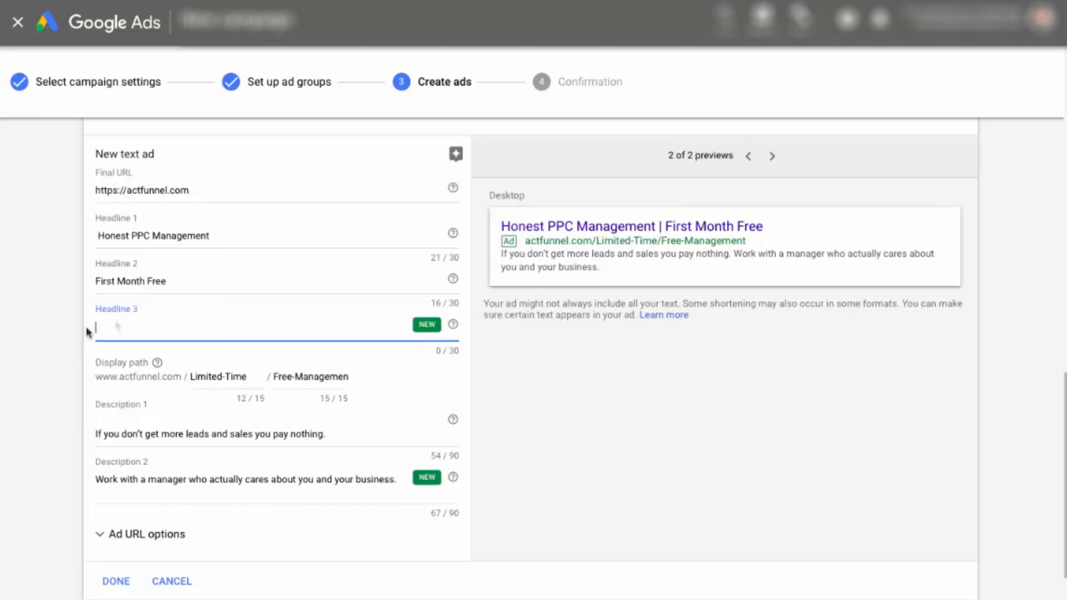
{"action": "left_click", "coordinate": [746, 157]}
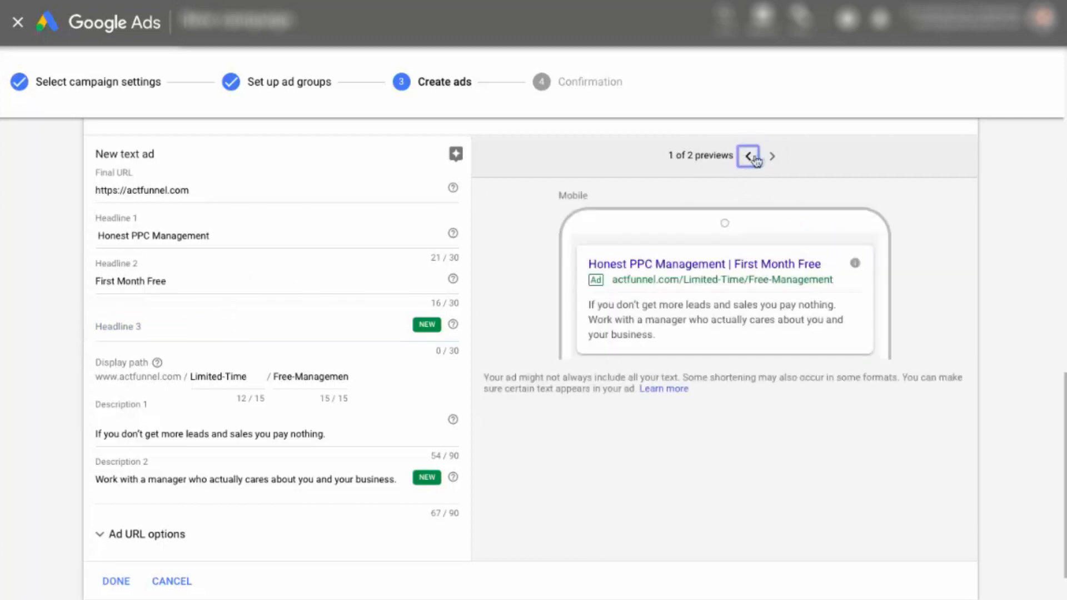
{"action": "left_click", "coordinate": [771, 157]}
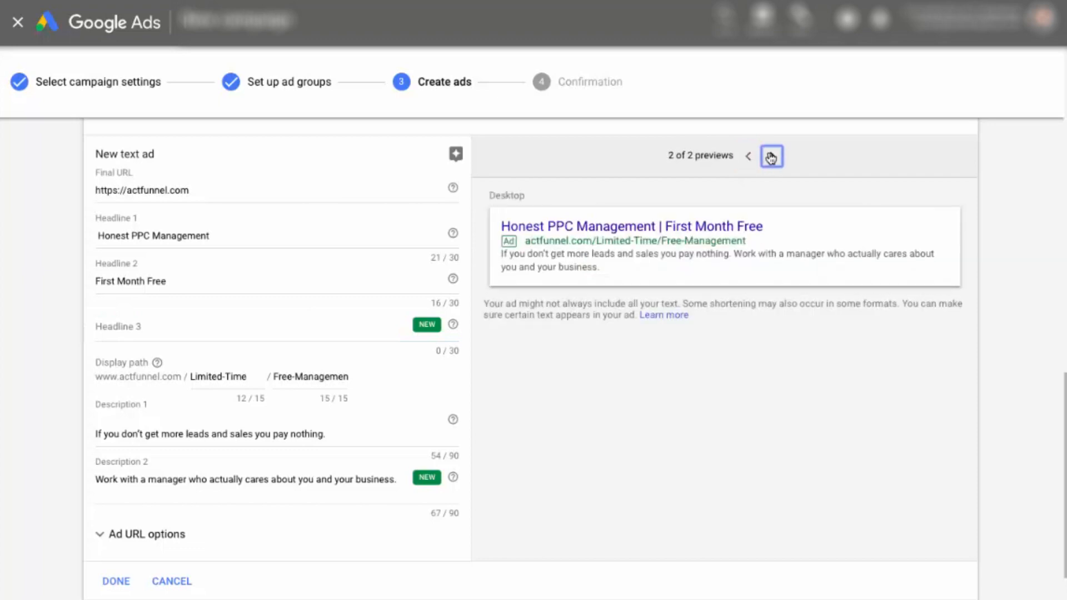
{"action": "left_click", "coordinate": [158, 328]}
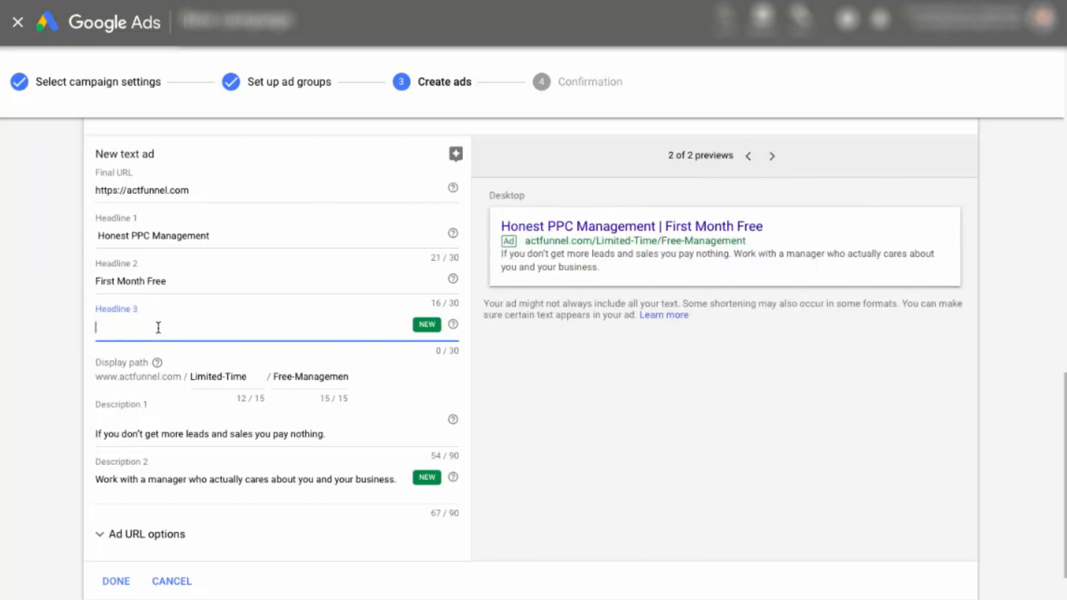
{"action": "type", "text": "Grow Your Business Faster"}
{"action": "left_click", "coordinate": [622, 342]}
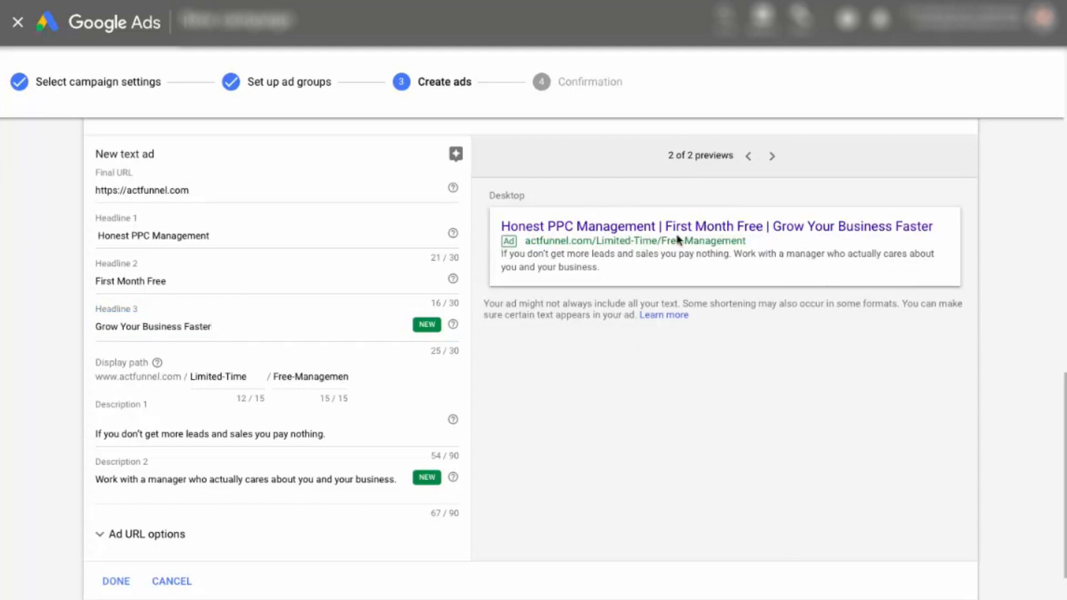
Step: Review the text ad's final URL, display path and descriptions, and check the ads of the Best - Agency and Best - Agency Seattle ad groups
{"action": "scroll", "coordinate": [337, 348], "scroll_direction": "down", "scroll_amount": 1}
{"action": "scroll", "coordinate": [337, 348], "scroll_direction": "up", "scroll_amount": 2}
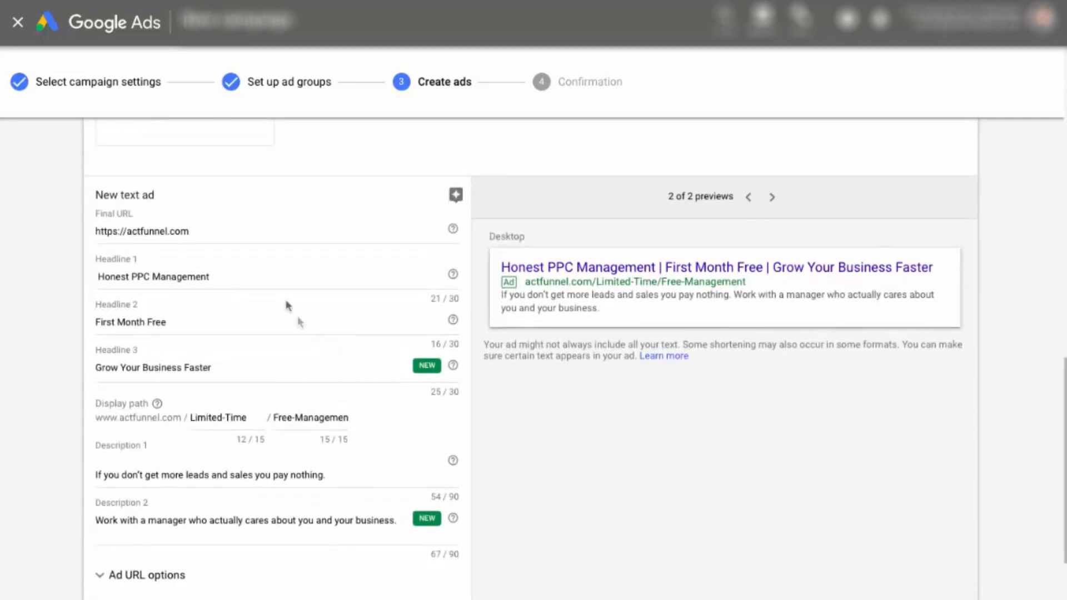
{"action": "left_click", "coordinate": [209, 229]}
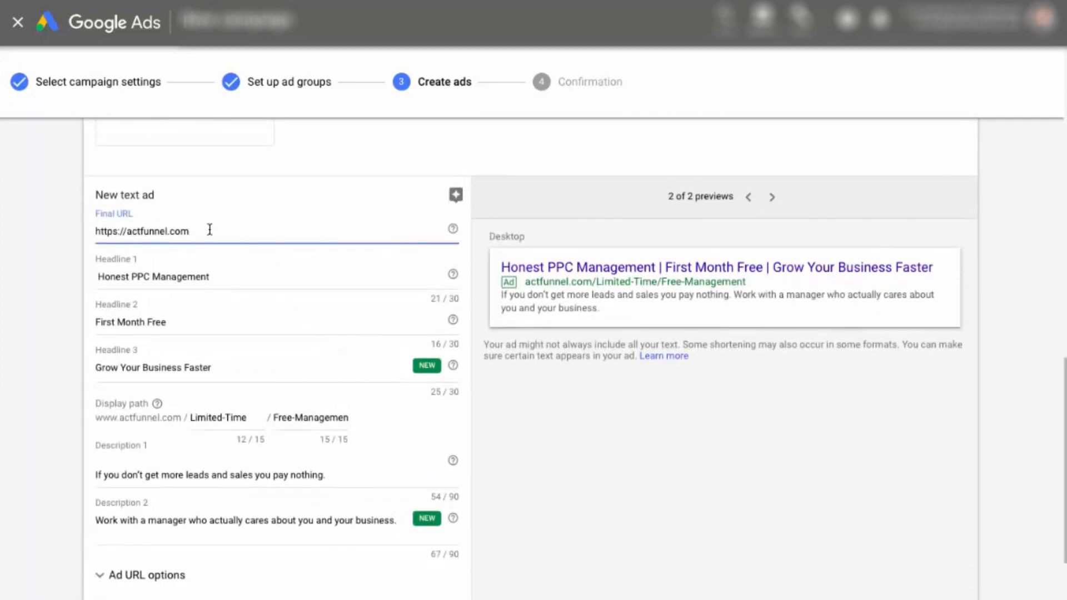
{"action": "scroll", "coordinate": [210, 232], "scroll_direction": "down", "scroll_amount": 3}
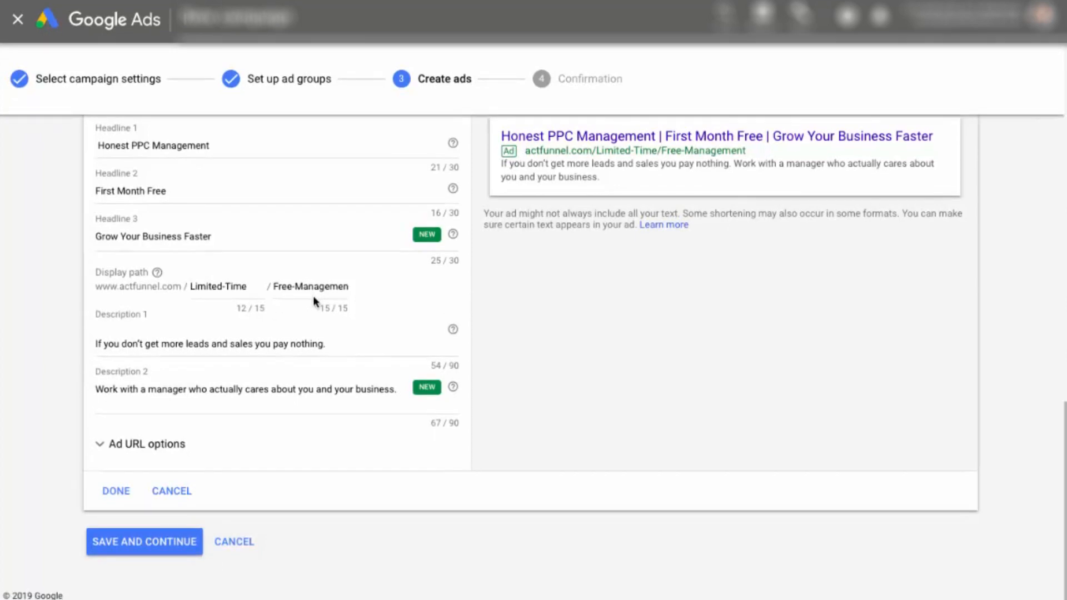
{"action": "scroll", "coordinate": [312, 295], "scroll_direction": "up", "scroll_amount": 2}
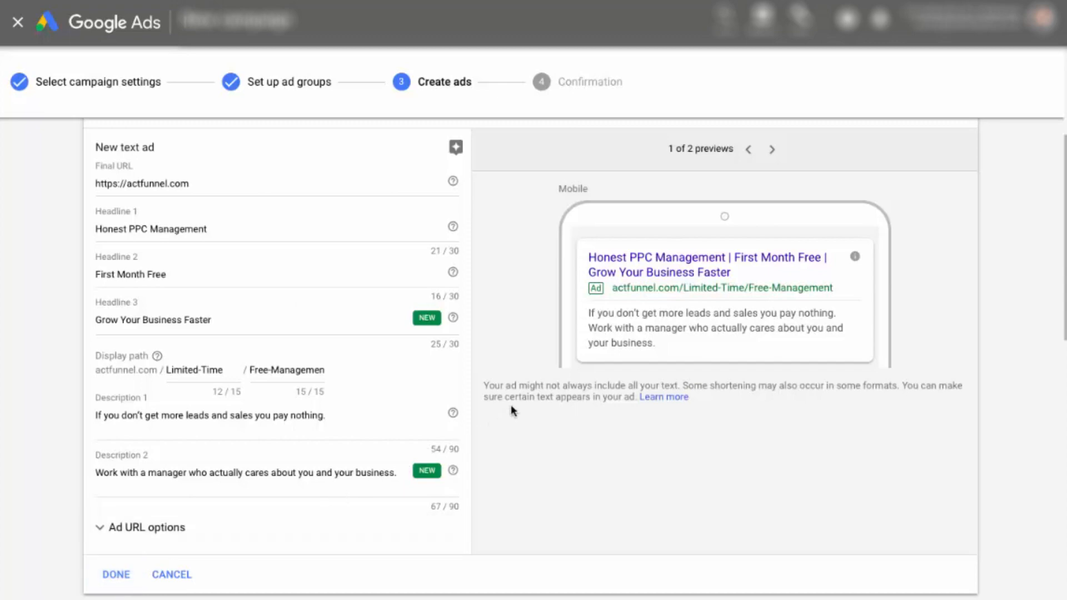
{"action": "scroll", "coordinate": [123, 567], "scroll_direction": "up", "scroll_amount": 5}
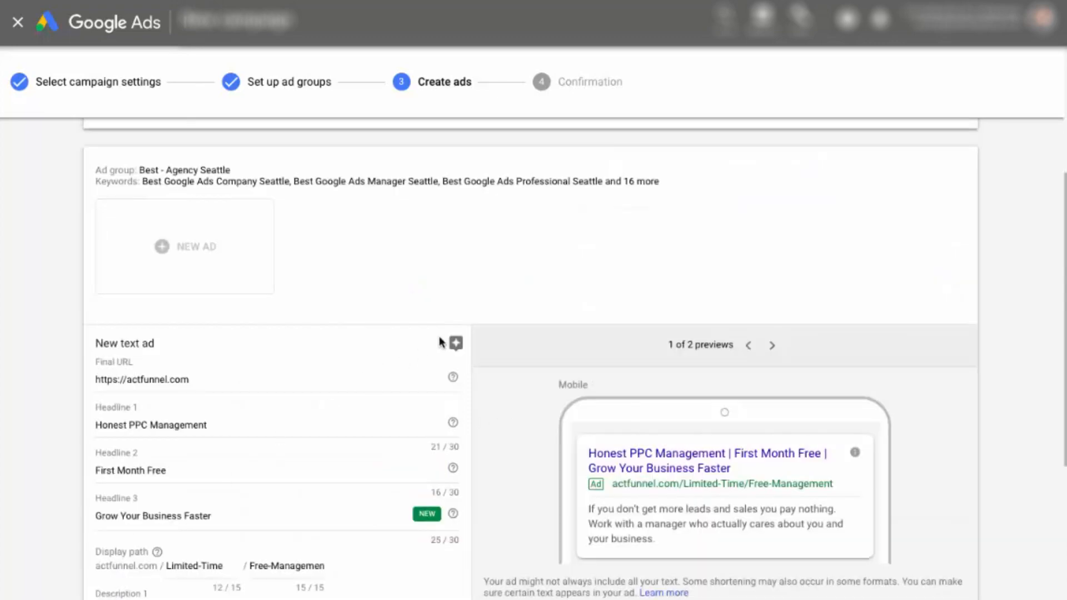
{"action": "scroll", "coordinate": [439, 342], "scroll_direction": "up", "scroll_amount": 6}
{"action": "scroll", "coordinate": [482, 353], "scroll_direction": "down", "scroll_amount": 10}
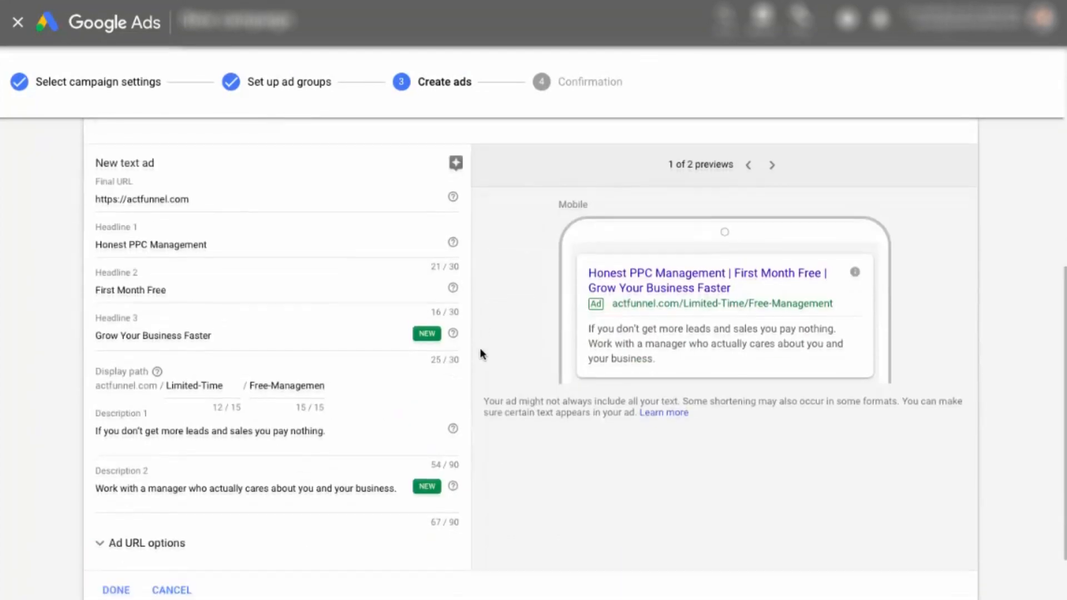
{"action": "scroll", "coordinate": [288, 307], "scroll_direction": "up", "scroll_amount": 6}
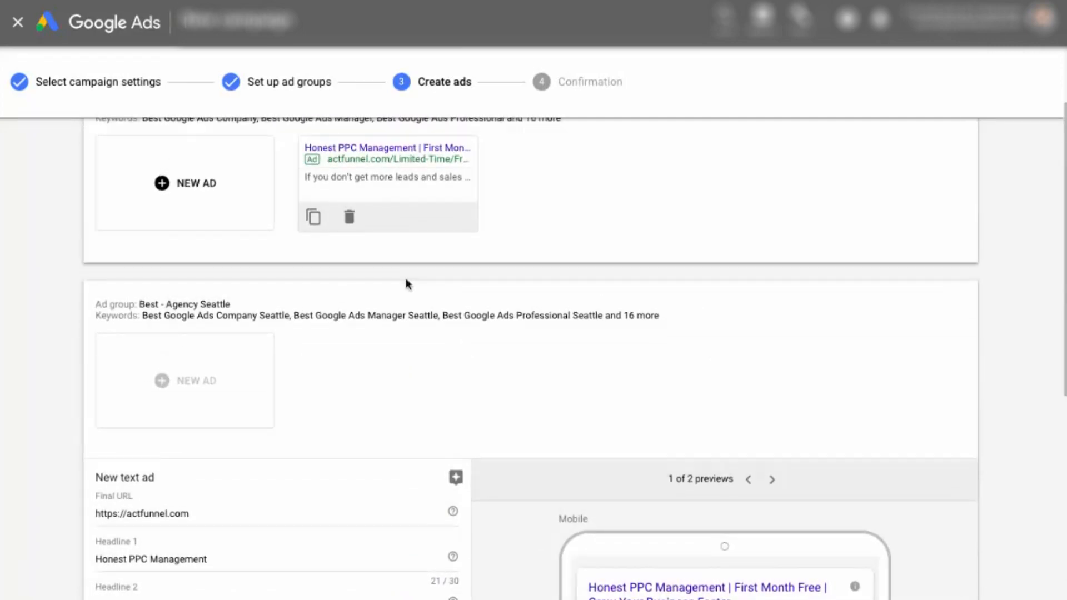
{"action": "scroll", "coordinate": [405, 284], "scroll_direction": "up", "scroll_amount": 2}
{"action": "scroll", "coordinate": [325, 278], "scroll_direction": "down", "scroll_amount": 8}
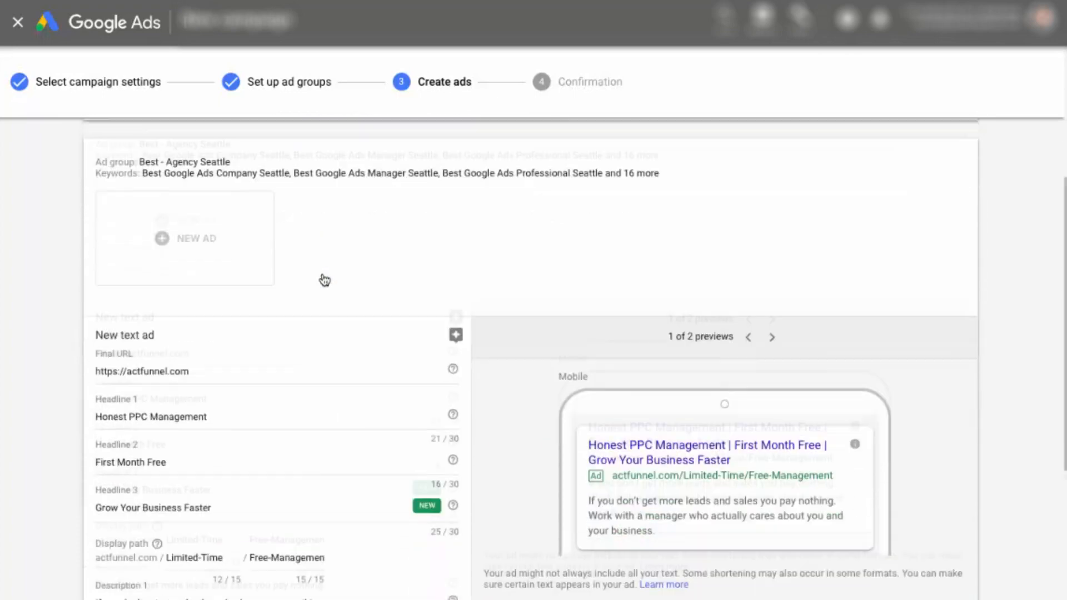
{"action": "scroll", "coordinate": [278, 260], "scroll_direction": "down", "scroll_amount": 2}
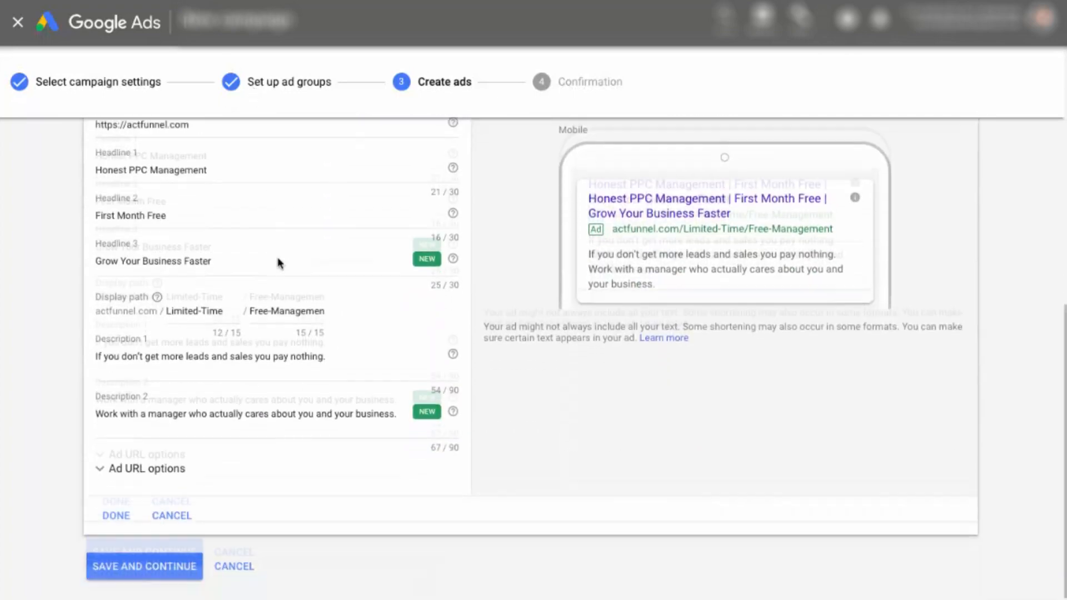
{"action": "scroll", "coordinate": [277, 259], "scroll_direction": "up", "scroll_amount": 2}
{"action": "scroll", "coordinate": [278, 258], "scroll_direction": "up", "scroll_amount": 6}
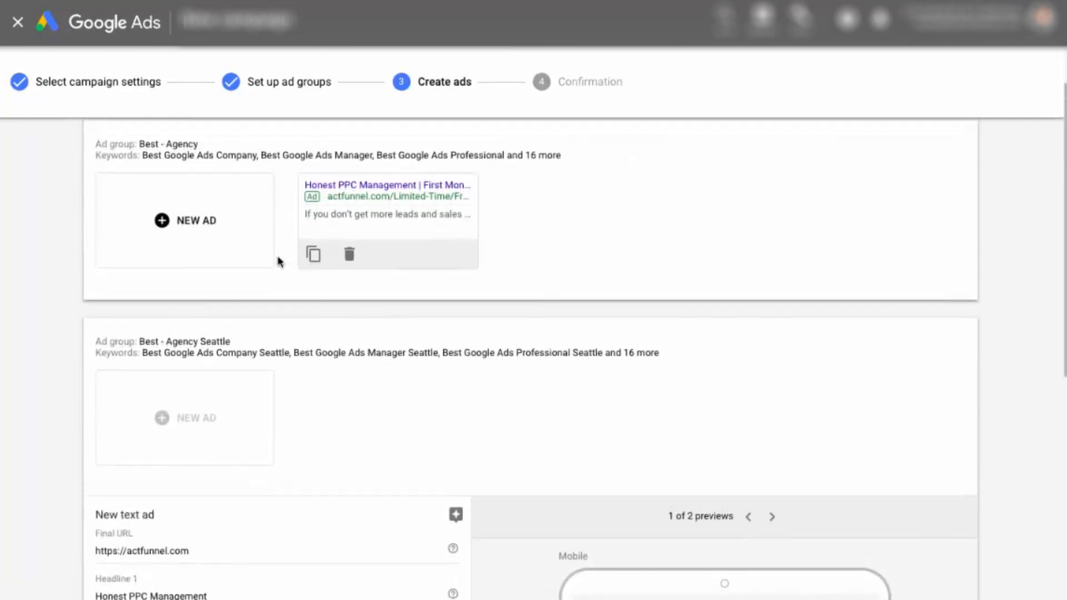
{"action": "scroll", "coordinate": [279, 262], "scroll_direction": "down", "scroll_amount": 8}
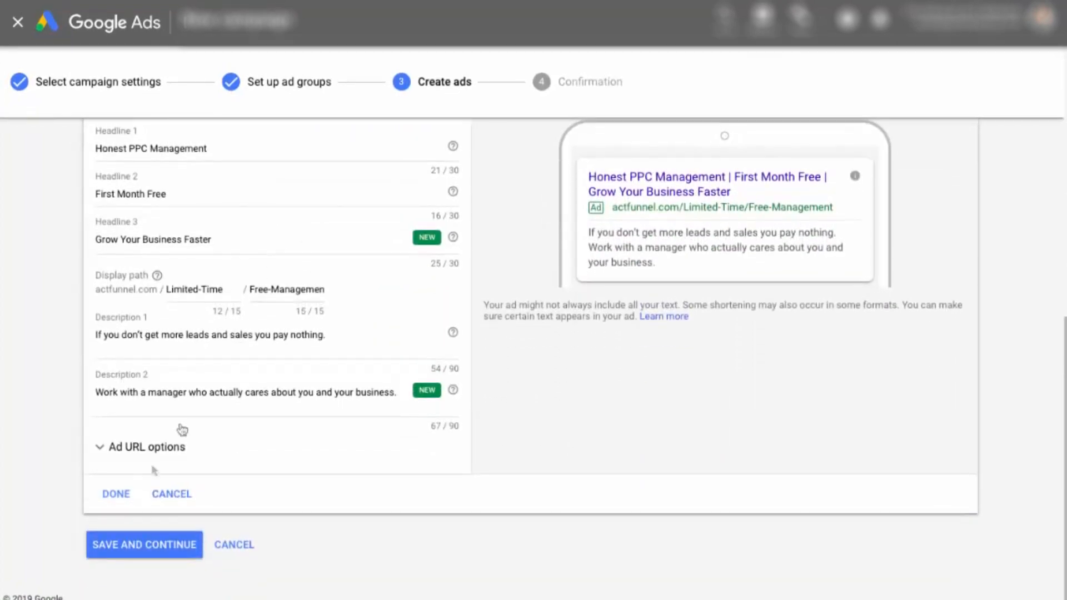
Step: Finish the Best - Agency Seattle ad, save the ads and continue past the confirmation to the new campaign
{"action": "left_click", "coordinate": [112, 496]}
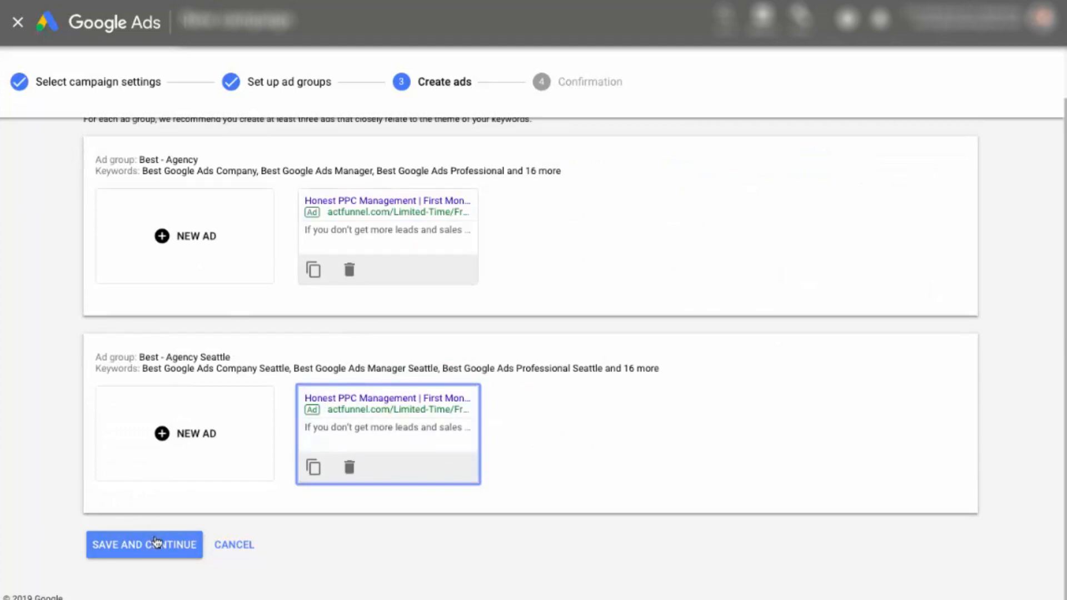
{"action": "left_click", "coordinate": [157, 542]}
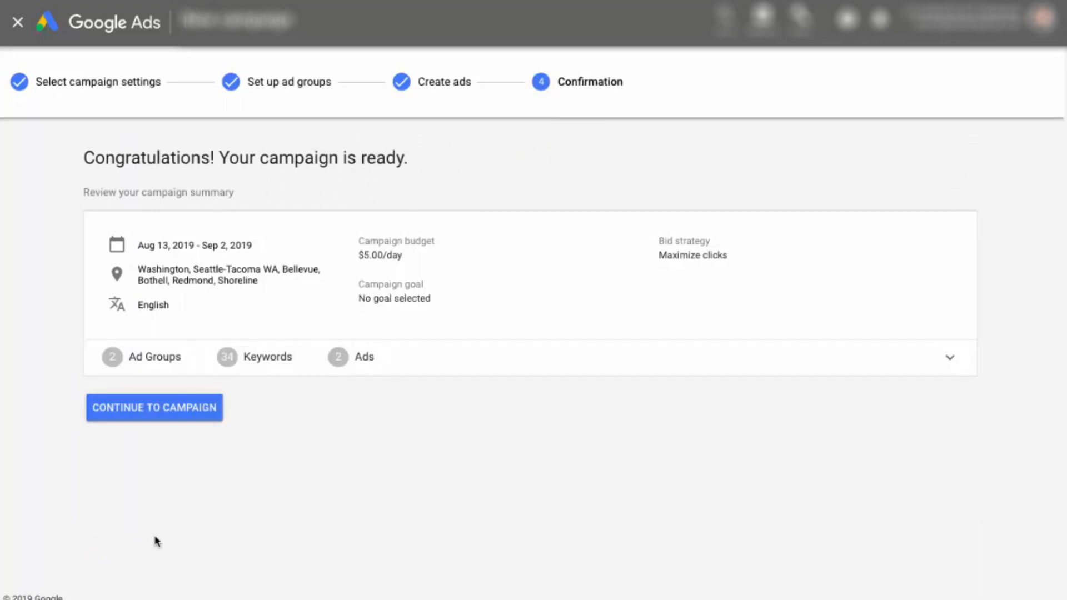
{"action": "left_click", "coordinate": [160, 410]}
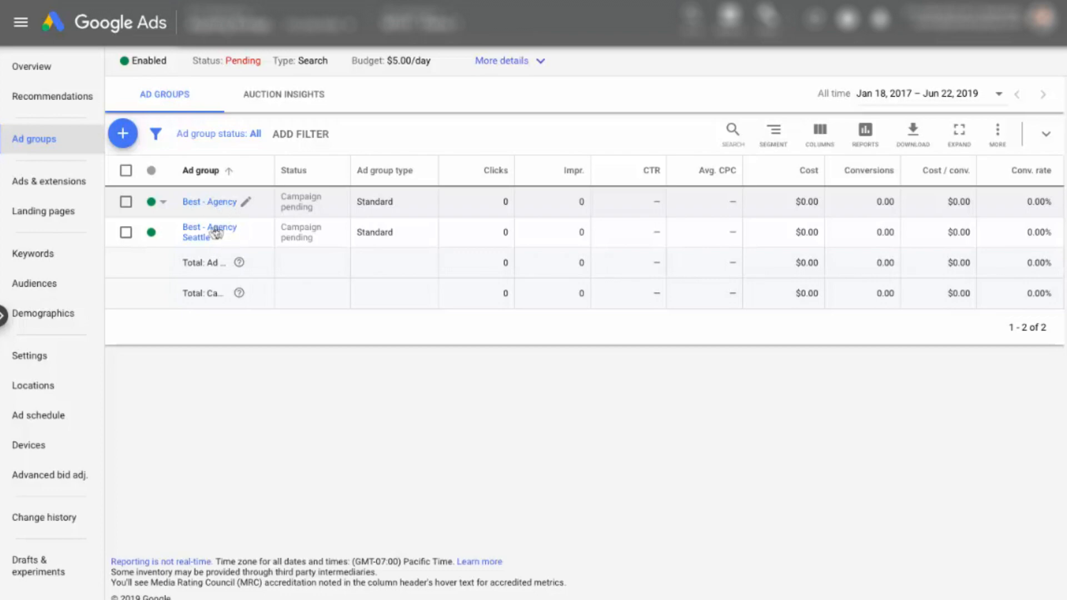
Step: Open the Best - Agency ad group and look through its search keywords
{"action": "left_click", "coordinate": [210, 204]}
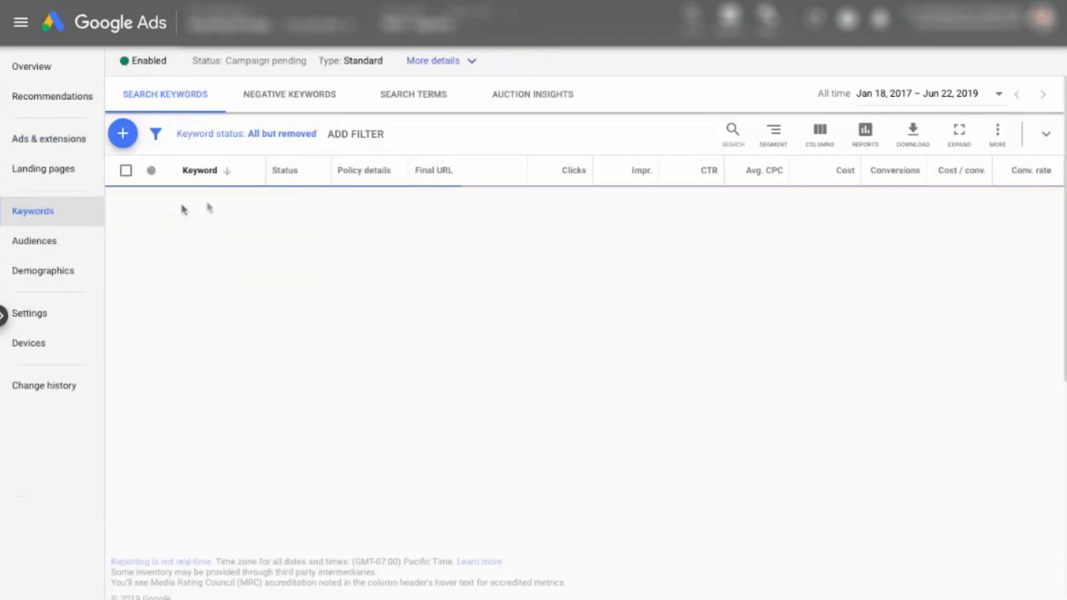
{"action": "scroll", "coordinate": [295, 362], "scroll_direction": "down", "scroll_amount": 4}
{"action": "scroll", "coordinate": [300, 366], "scroll_direction": "up", "scroll_amount": 5}
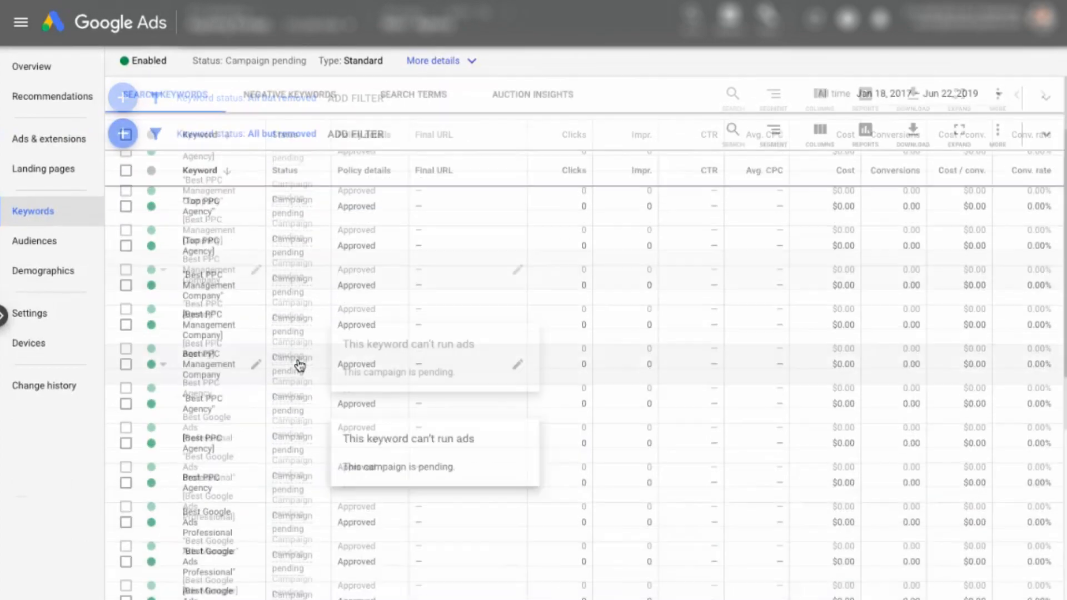
Step: Create a second text ad in this ad group with headlines "Sales Driven Ad Campaigns", "Independent Dedicated Experts" and "Level Up Your PPC Campaigns"
{"action": "left_click", "coordinate": [71, 149]}
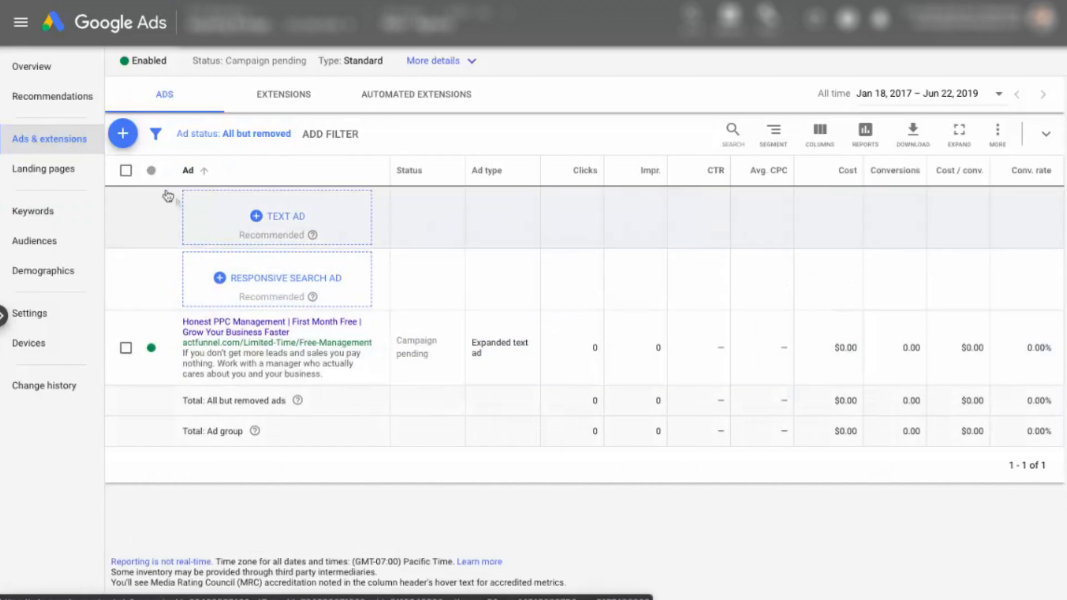
{"action": "left_click", "coordinate": [118, 129]}
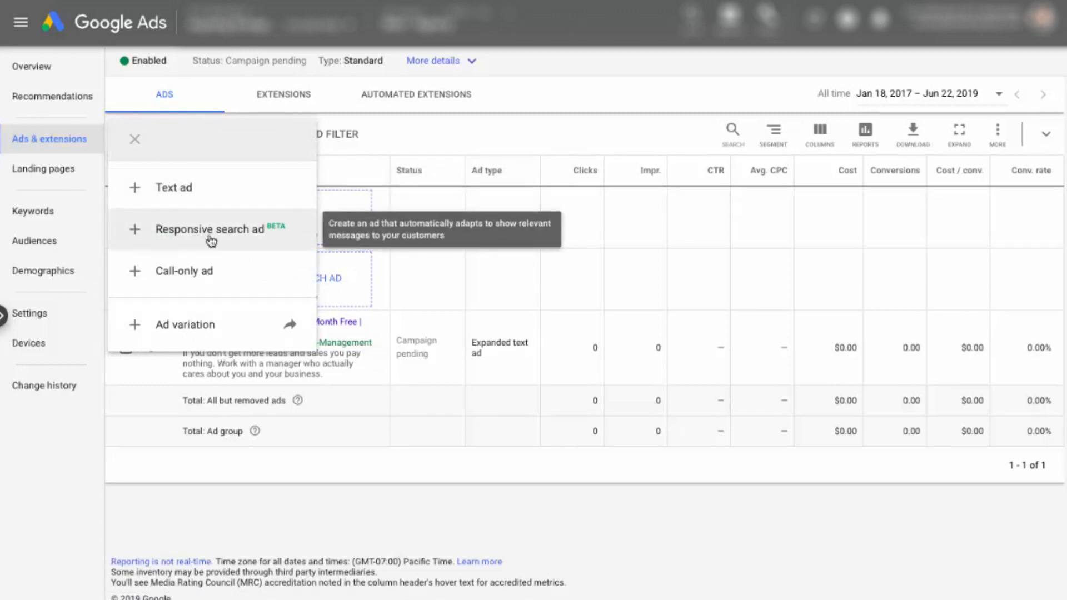
{"action": "left_click", "coordinate": [187, 195]}
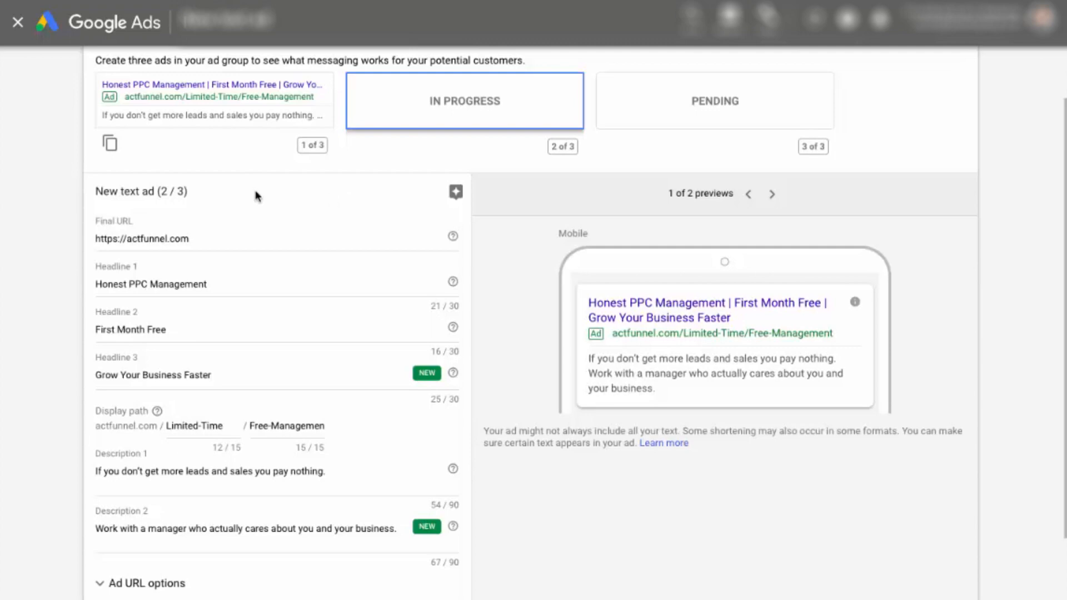
{"action": "scroll", "coordinate": [256, 194], "scroll_direction": "up", "scroll_amount": 2}
{"action": "scroll", "coordinate": [258, 227], "scroll_direction": "down", "scroll_amount": 3}
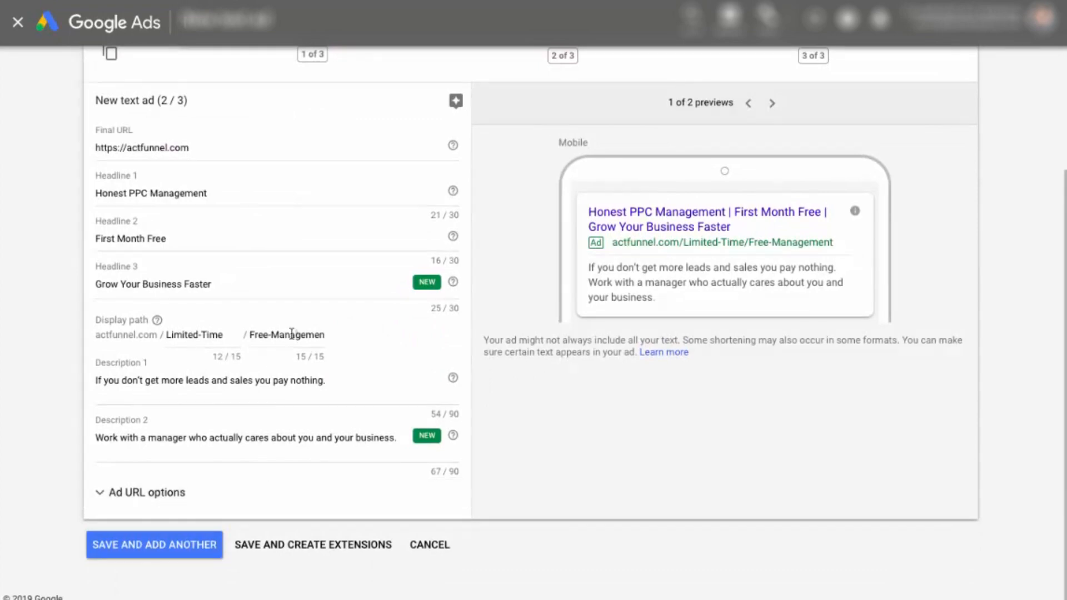
{"action": "scroll", "coordinate": [298, 334], "scroll_direction": "up", "scroll_amount": 3}
{"action": "scroll", "coordinate": [298, 332], "scroll_direction": "down", "scroll_amount": 3}
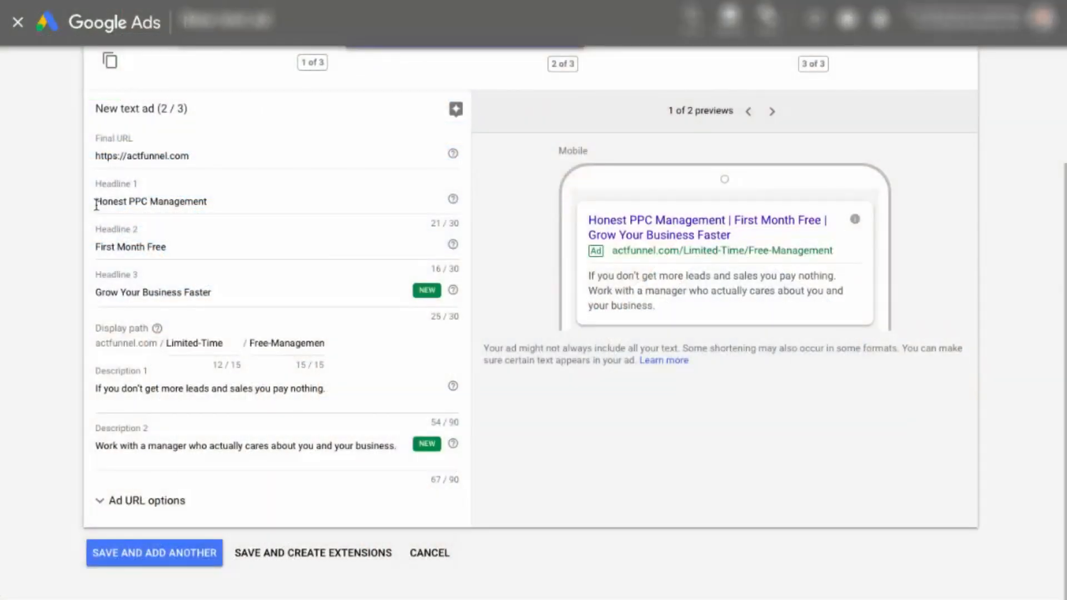
{"action": "left_click", "coordinate": [96, 205]}
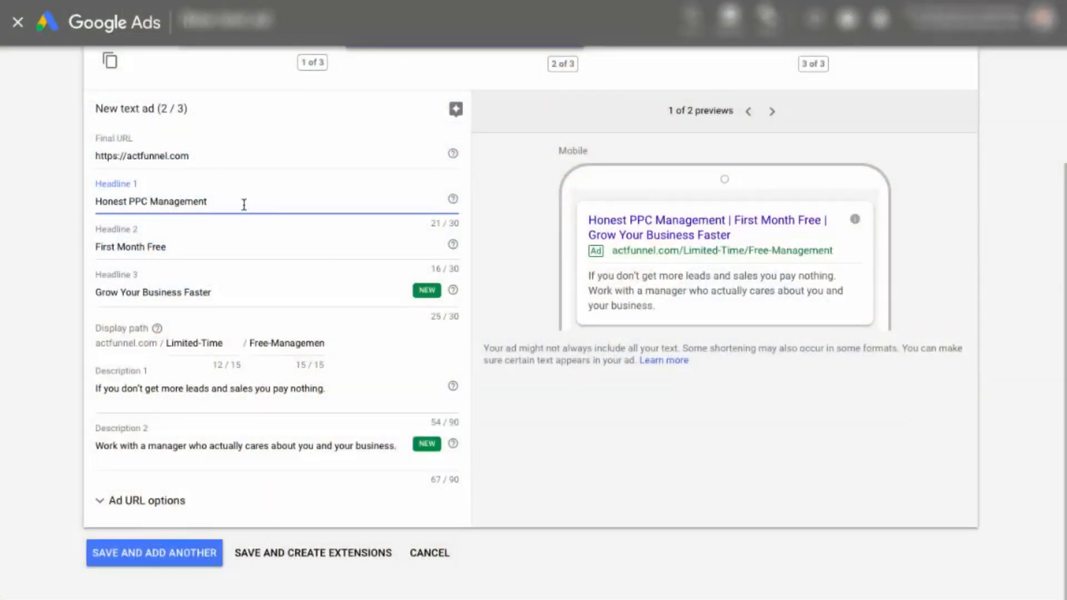
{"action": "left_click_drag", "start_coordinate": [96, 205], "coordinate": [244, 202]}
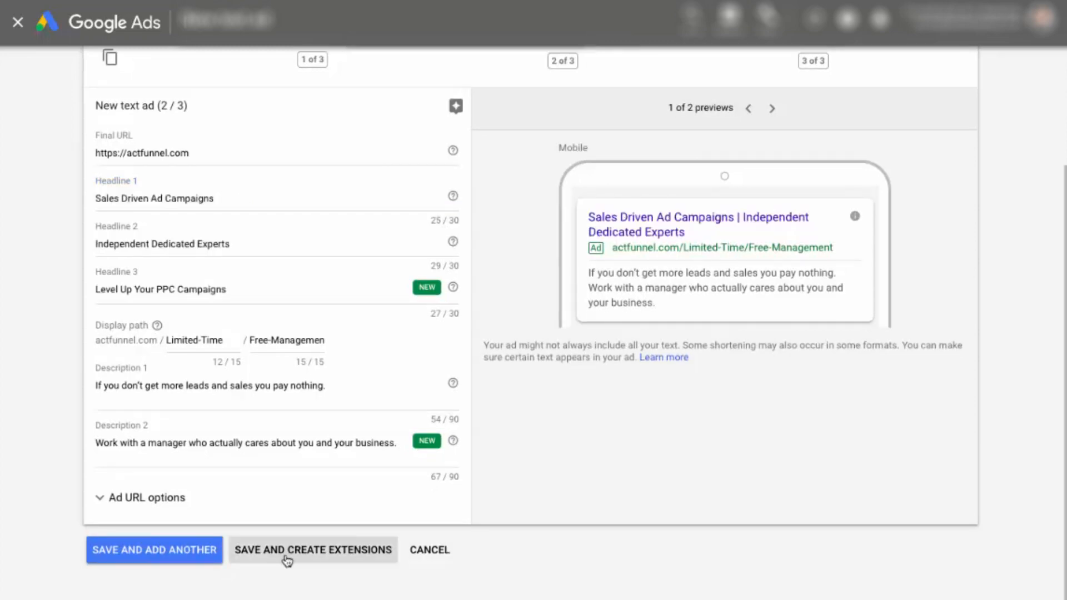
Step: Save the second text ad and skip adding callout extensions
{"action": "left_click", "coordinate": [286, 556]}
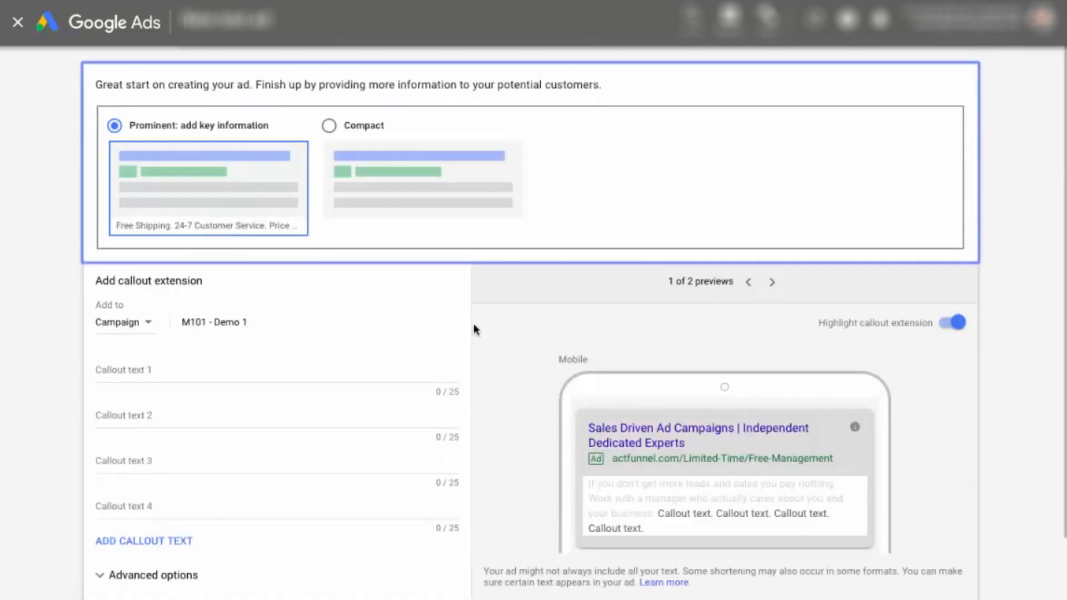
{"action": "scroll", "coordinate": [399, 307], "scroll_direction": "down", "scroll_amount": 3}
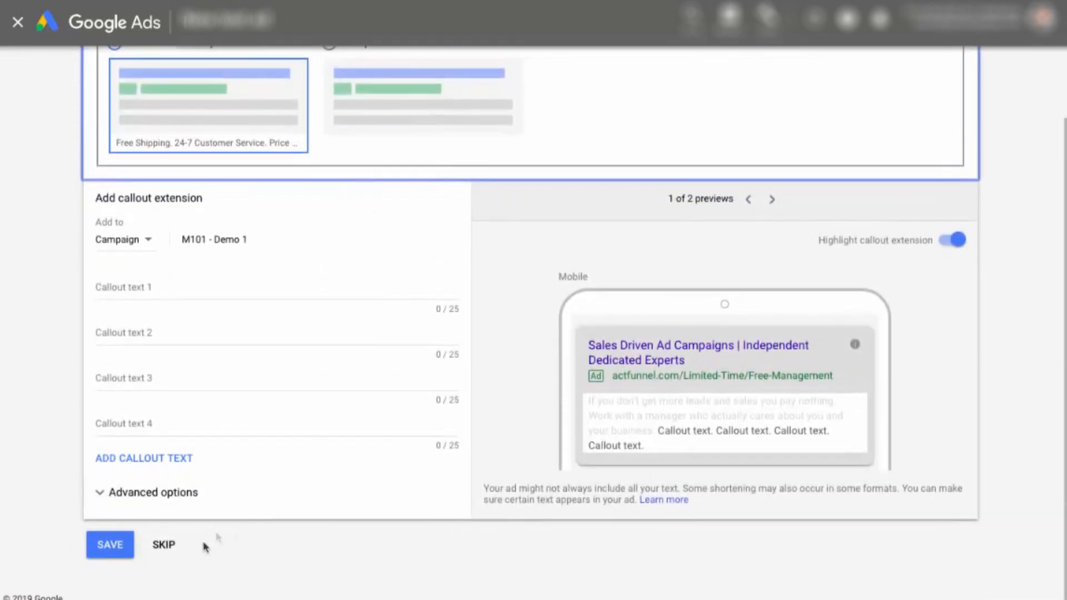
{"action": "left_click", "coordinate": [169, 547]}
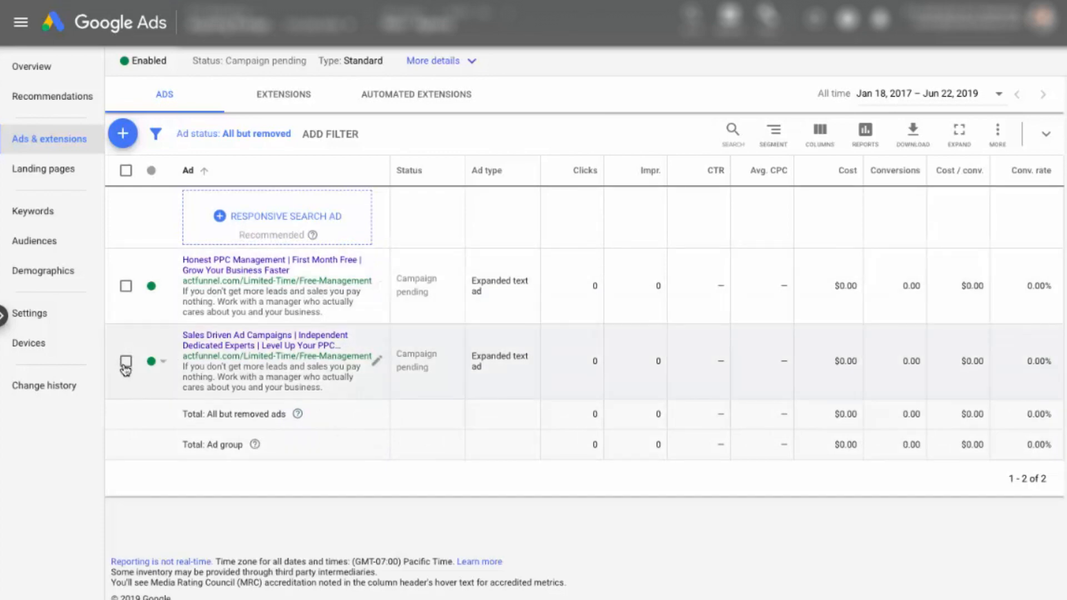
Step: Copy the "Sales Driven Ad Campaigns" text ad from the Best - Agency ad group and paste it into Best - Agency Seattle
{"action": "left_click", "coordinate": [126, 362]}
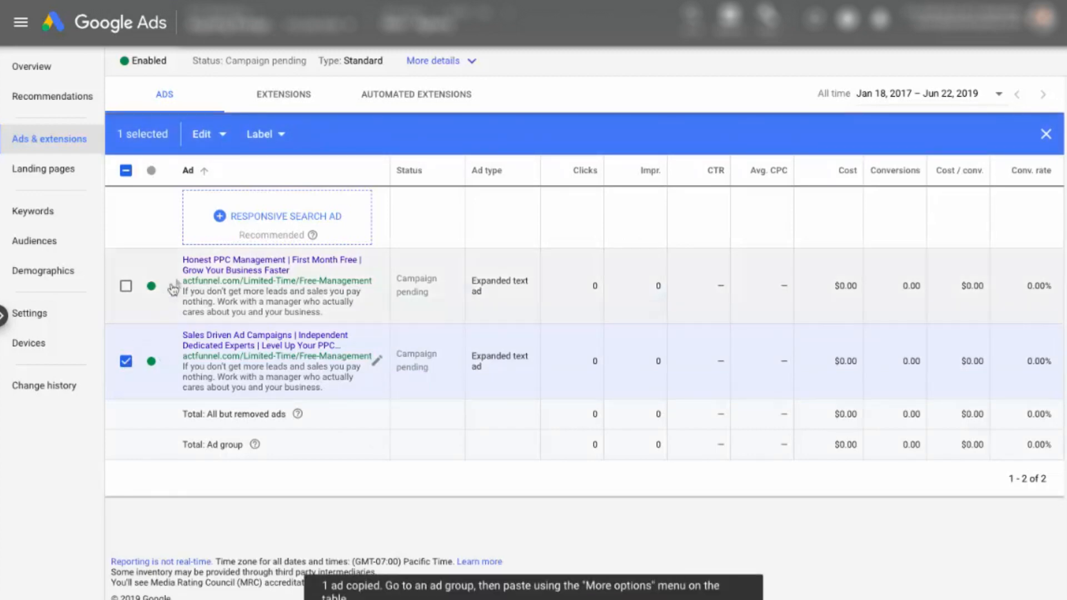
{"action": "mouse_move", "coordinate": [453, 23]}
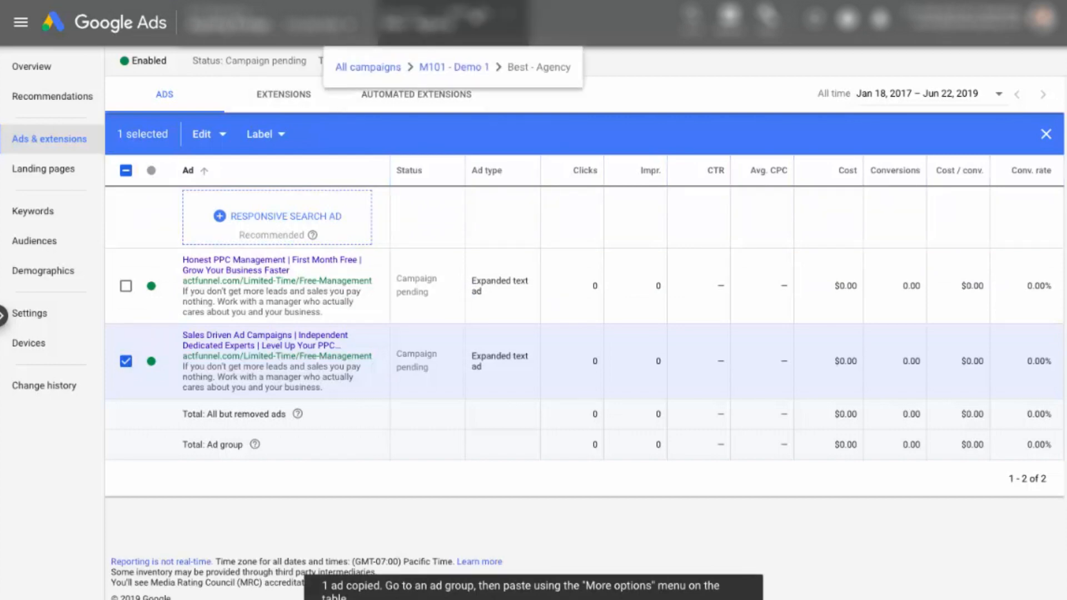
{"action": "left_click", "coordinate": [454, 67]}
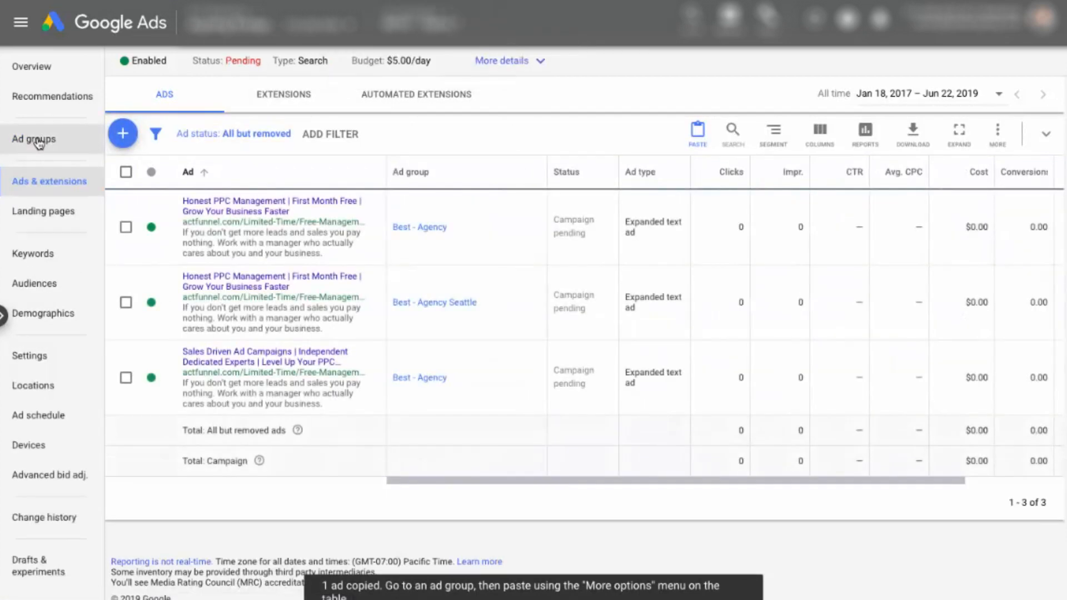
{"action": "left_click", "coordinate": [40, 139]}
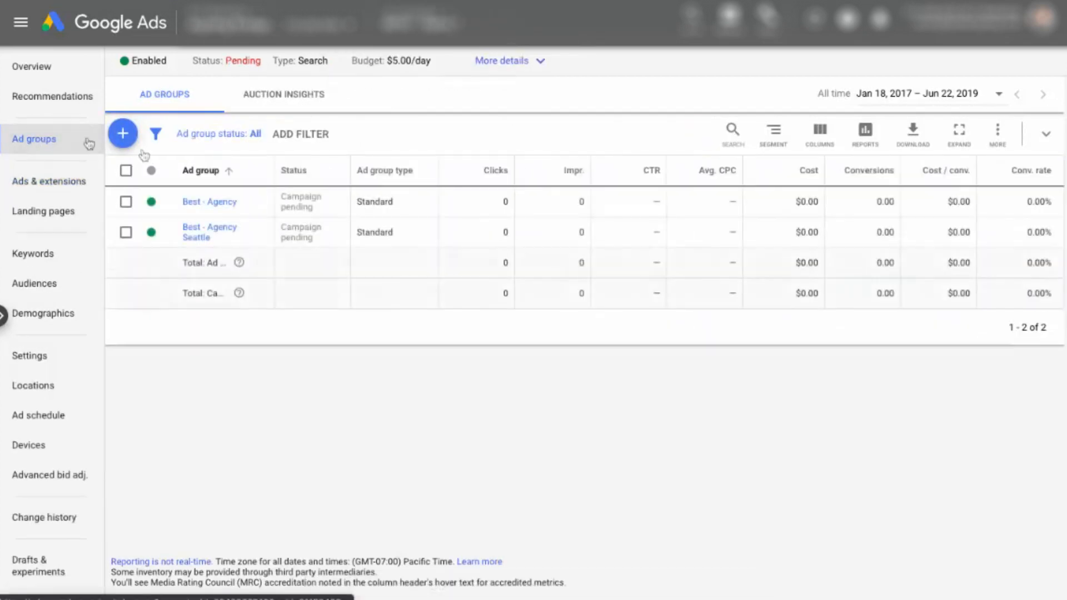
{"action": "left_click", "coordinate": [195, 237]}
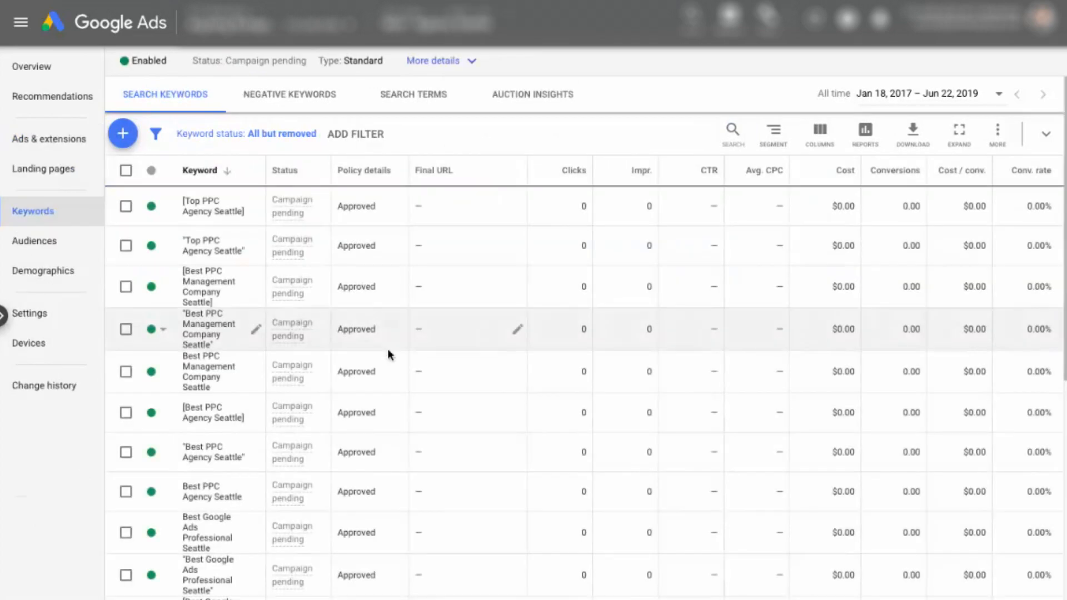
{"action": "left_click", "coordinate": [51, 143]}
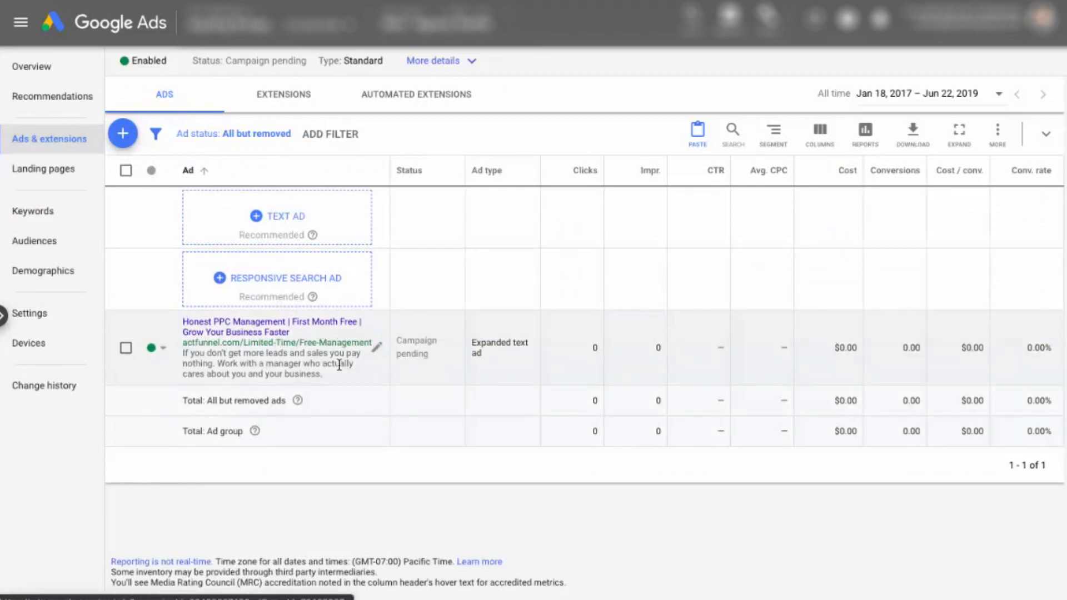
{"action": "key", "text": "ctrl+v"}
{"action": "left_click", "coordinate": [127, 336]}
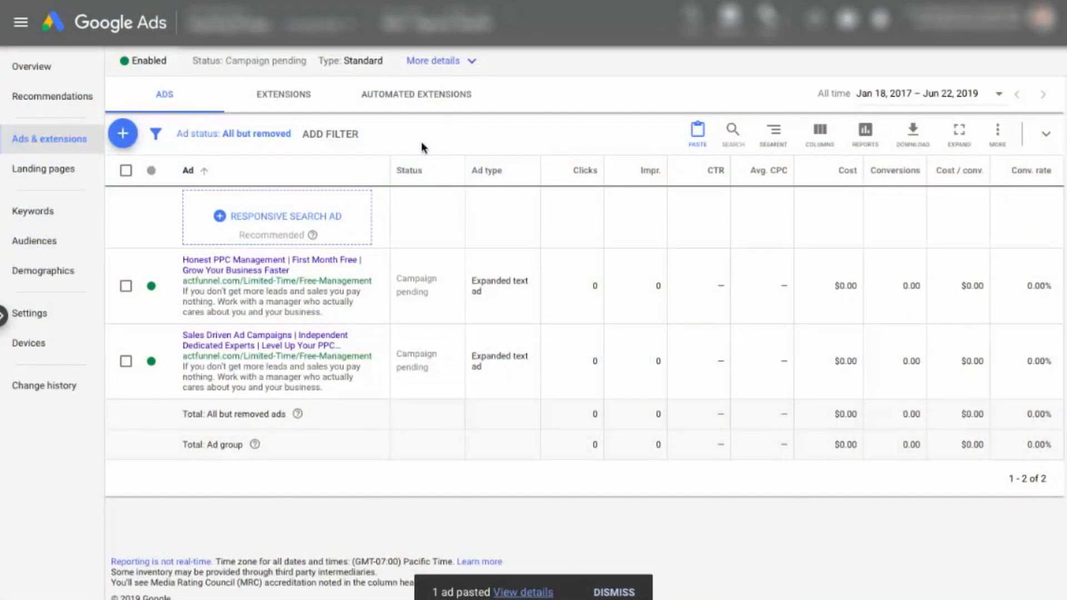
Step: Return to the M101 - Demo 1 campaign and review the ads across its ad groups
{"action": "mouse_move", "coordinate": [471, 21]}
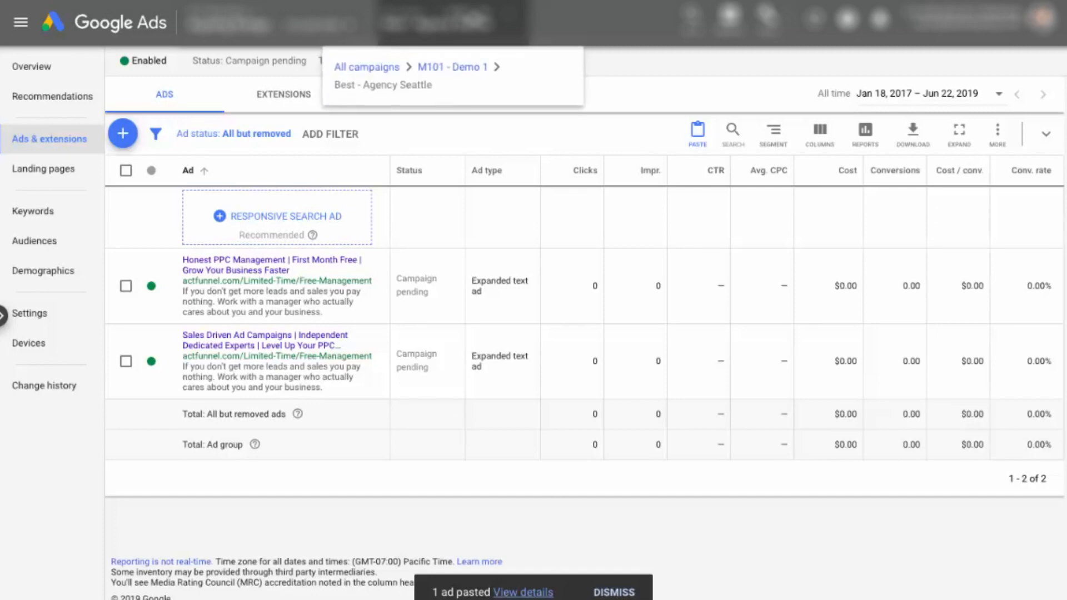
{"action": "left_click", "coordinate": [451, 66]}
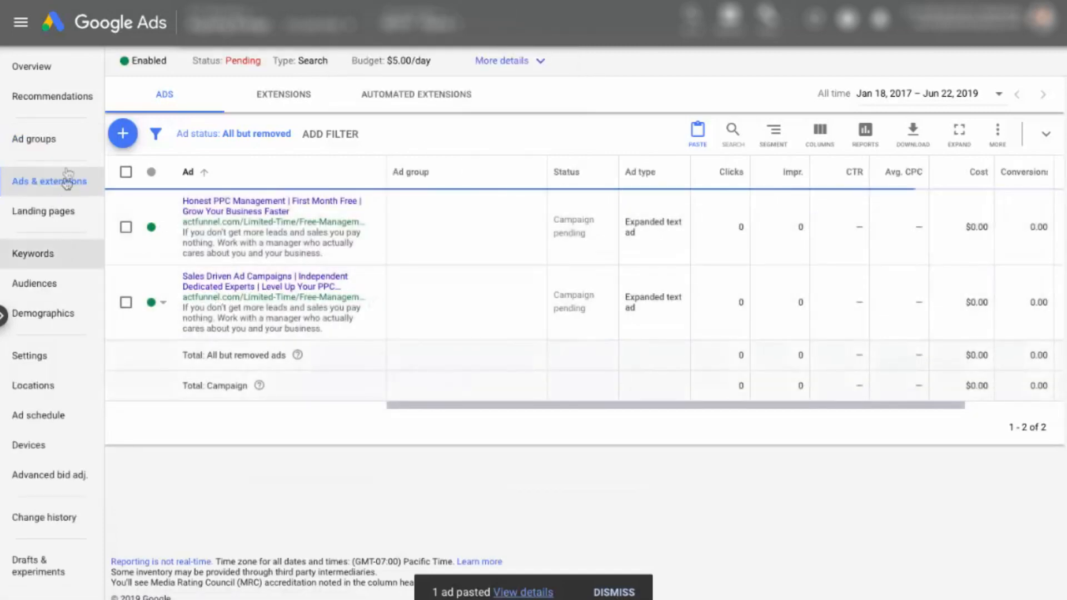
{"action": "left_click", "coordinate": [49, 141]}
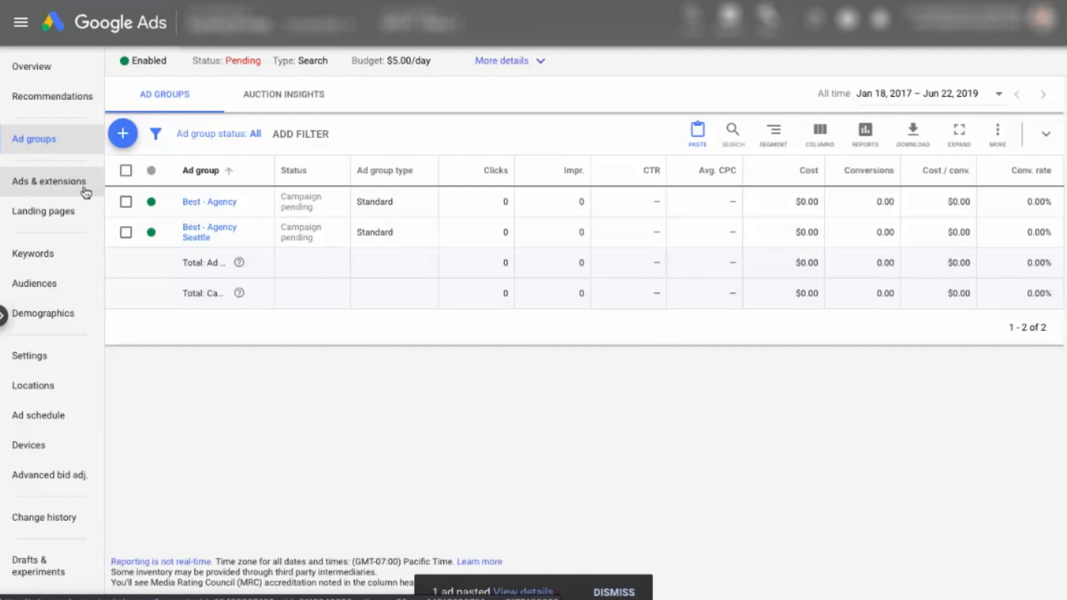
{"action": "left_click", "coordinate": [85, 192]}
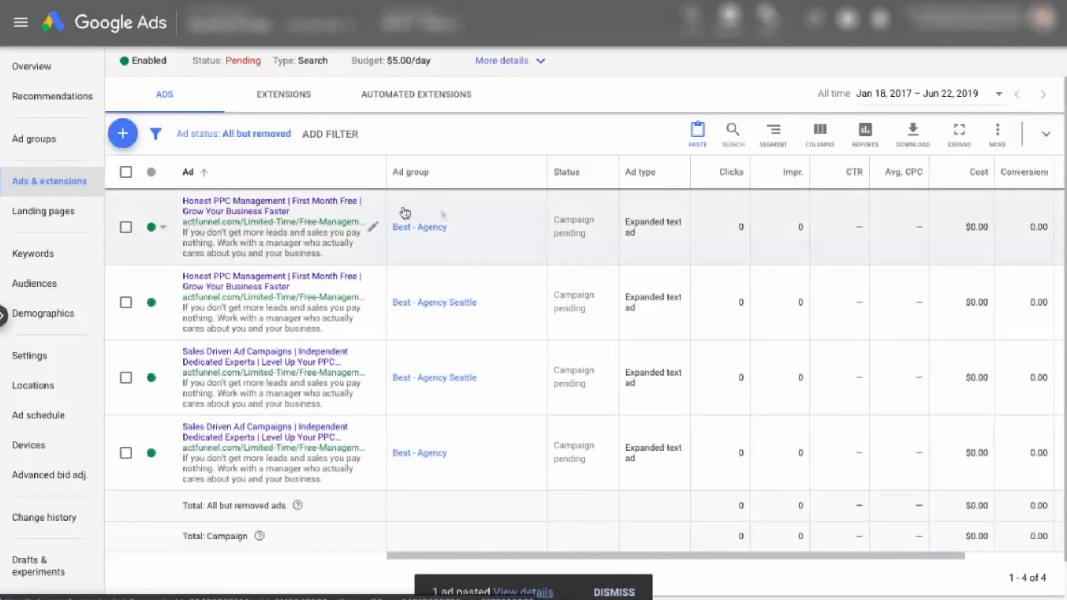
{"action": "left_click", "coordinate": [285, 105]}
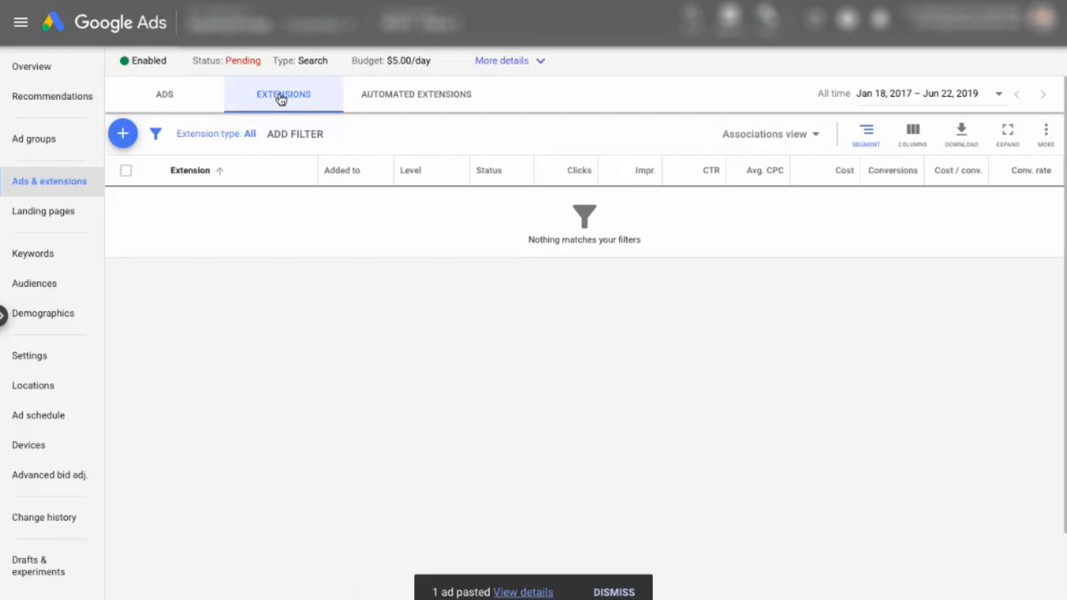
{"action": "left_click", "coordinate": [160, 102]}
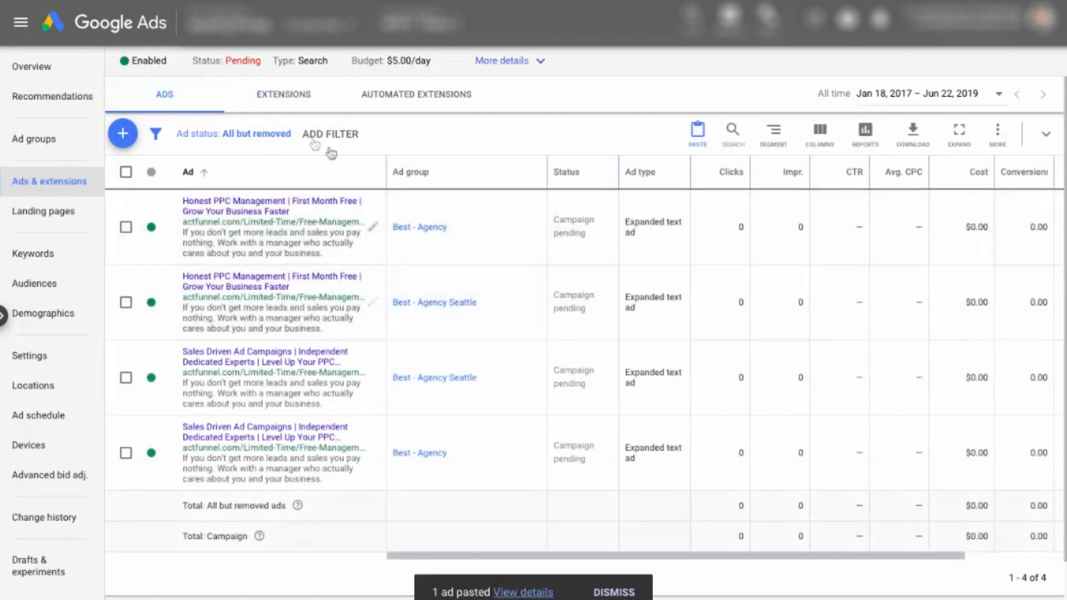
Step: Start a new callout extension for the campaign and enter "Google Partner" from the planning document as the first callout text
{"action": "left_click", "coordinate": [272, 102]}
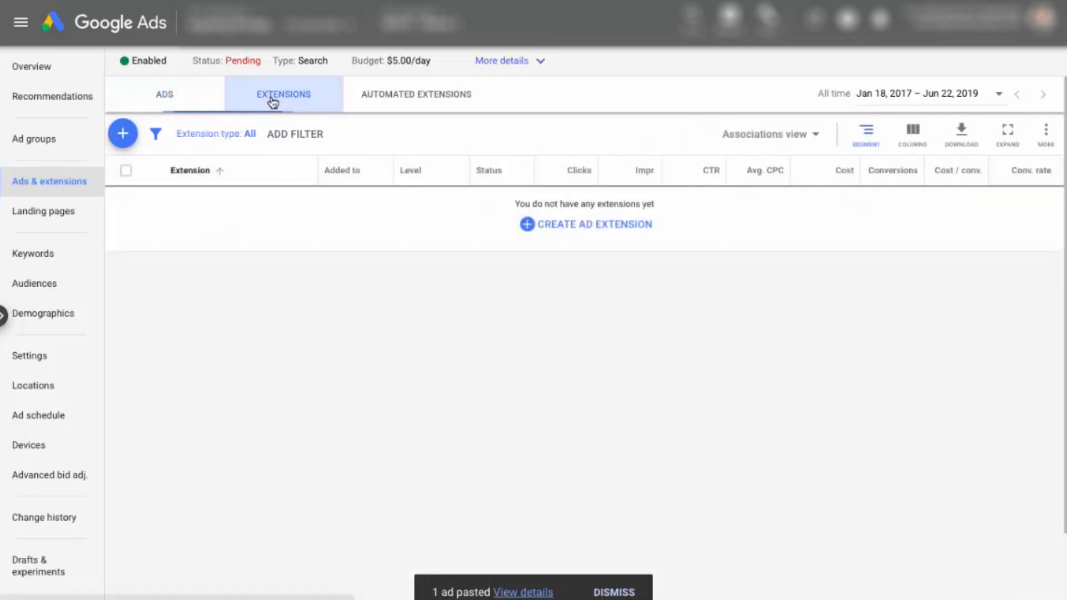
{"action": "left_click", "coordinate": [123, 134]}
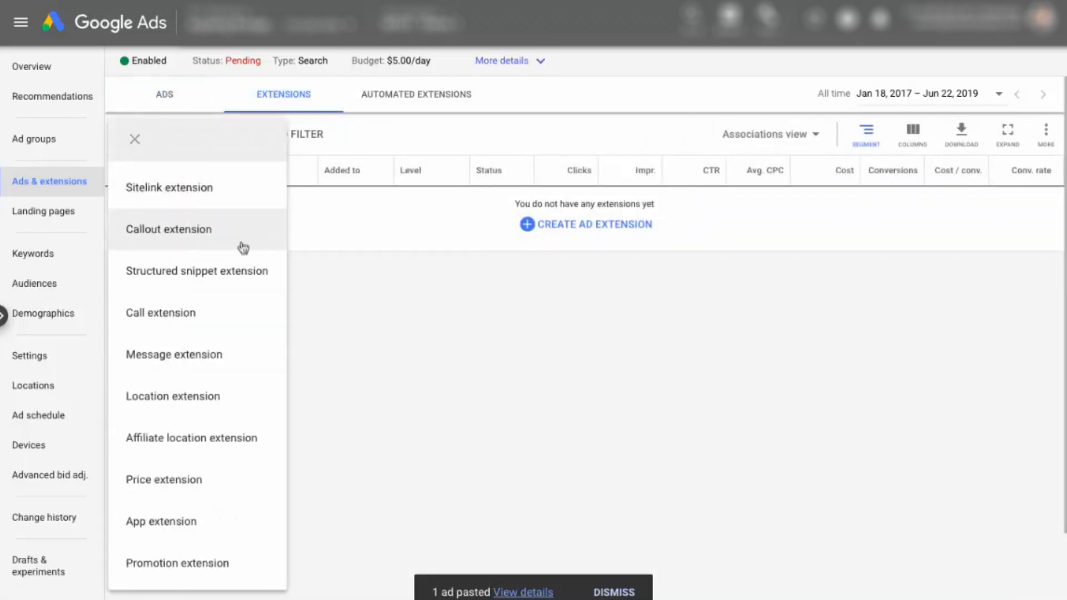
{"action": "left_click", "coordinate": [242, 245]}
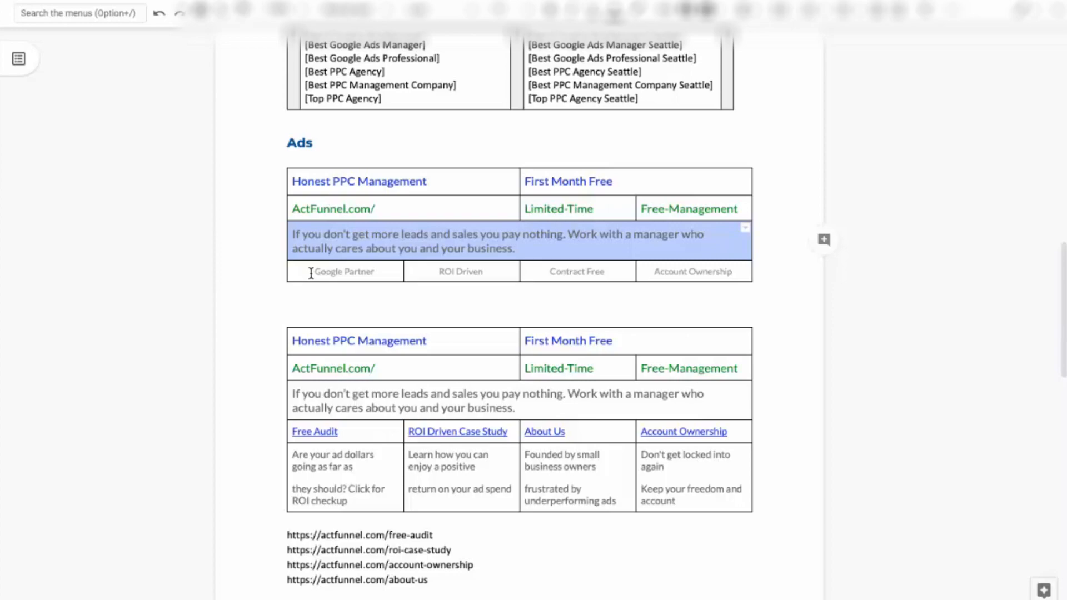
{"action": "left_click_drag", "start_coordinate": [311, 273], "coordinate": [372, 273]}
{"action": "key", "text": "ctrl+c"}
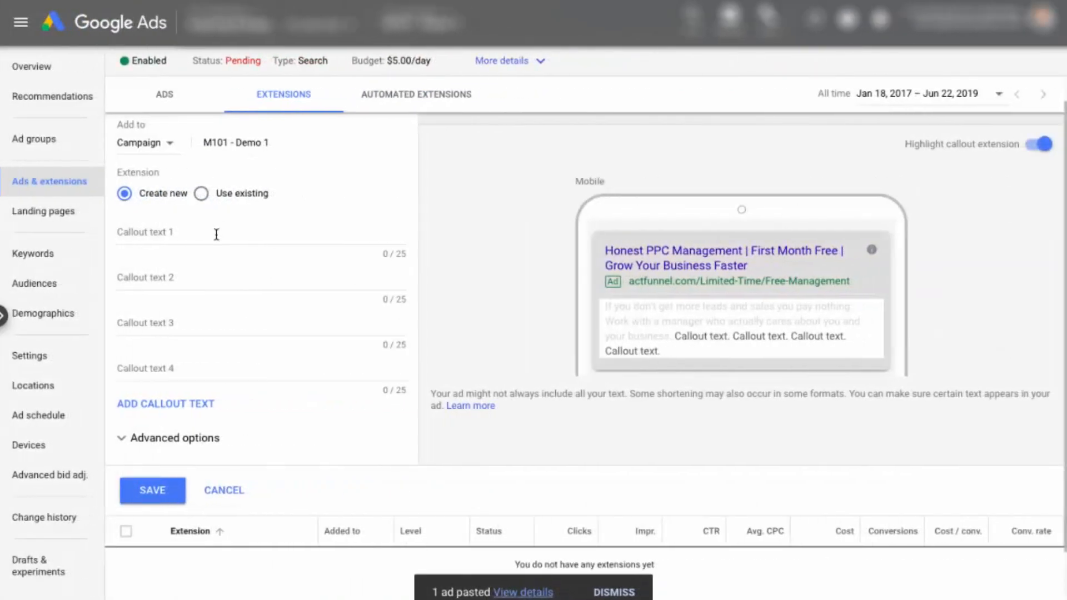
{"action": "left_click", "coordinate": [216, 234]}
{"action": "key", "text": "ctrl+v"}
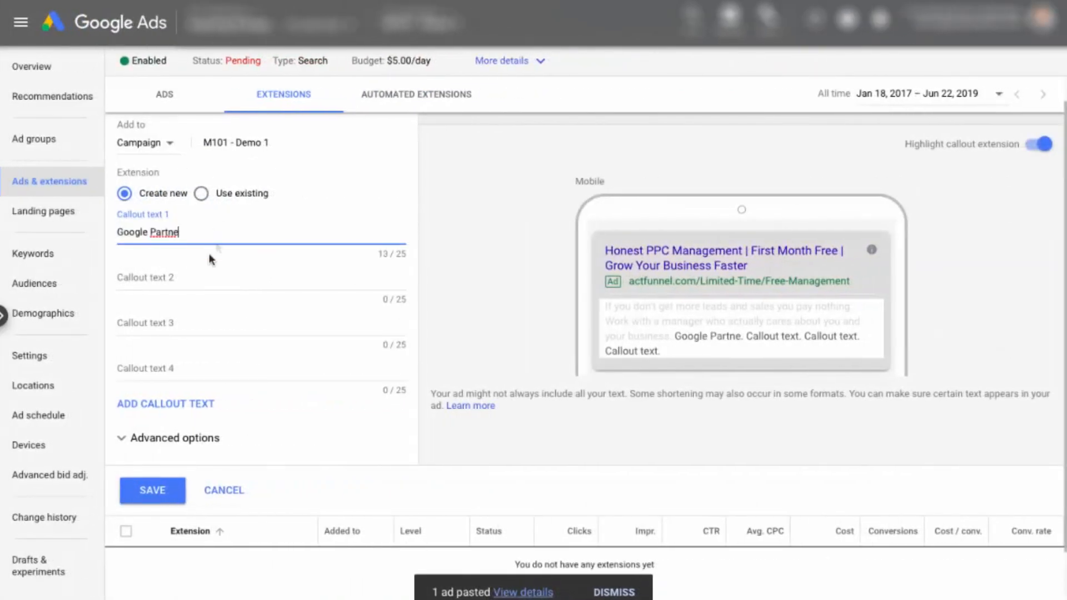
Step: Fill in the other three callout texts from the planning document: "ROI Driven", "Contract Free" and "Account Ownership"
{"action": "left_click", "coordinate": [185, 273]}
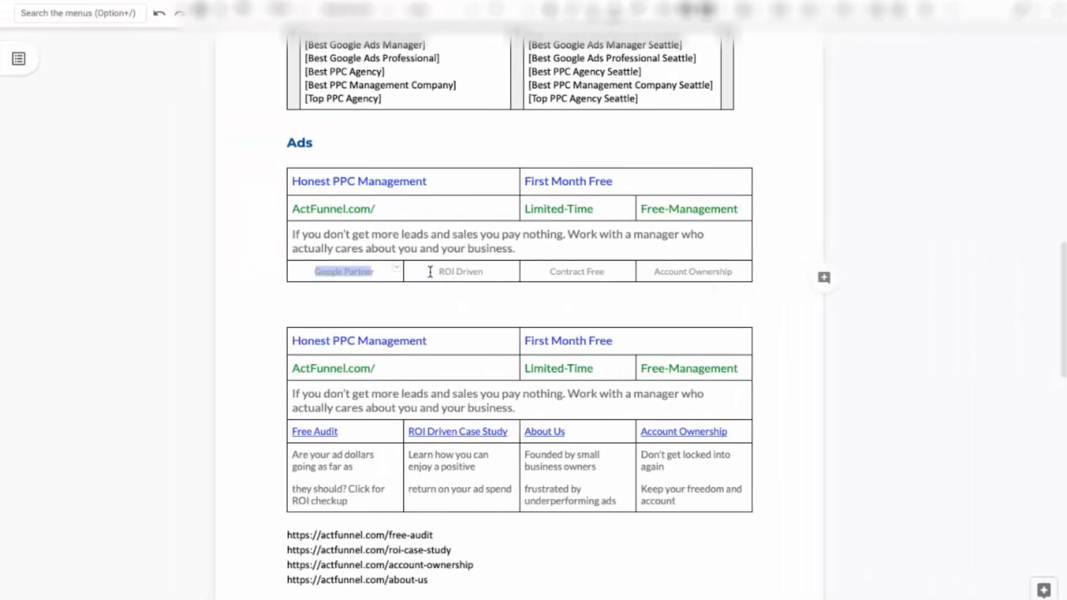
{"action": "left_click_drag", "start_coordinate": [439, 272], "coordinate": [485, 270]}
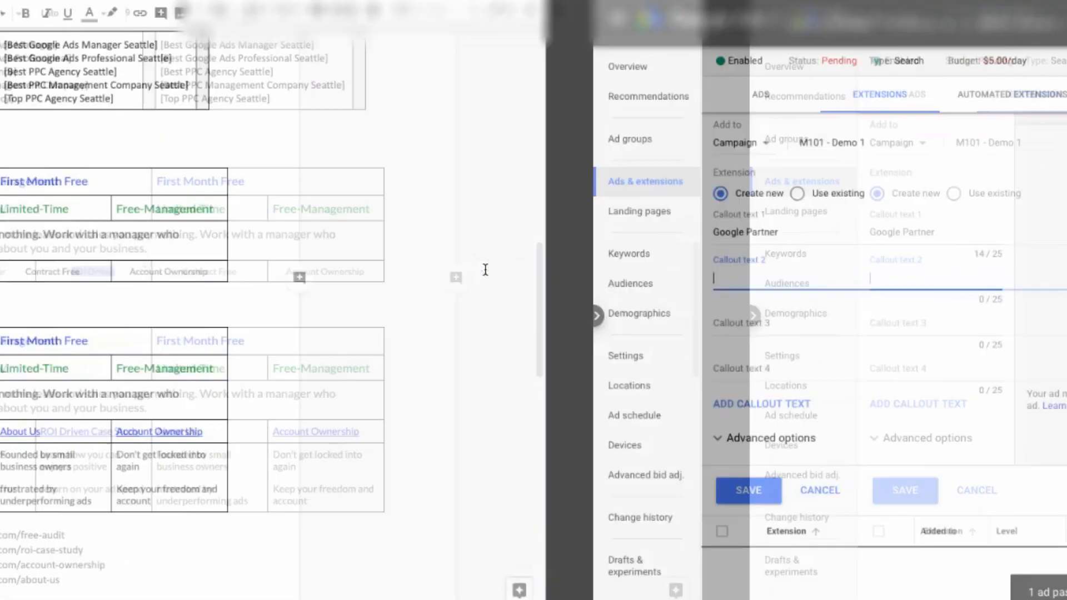
{"action": "type", "text": "ROI Driven"}
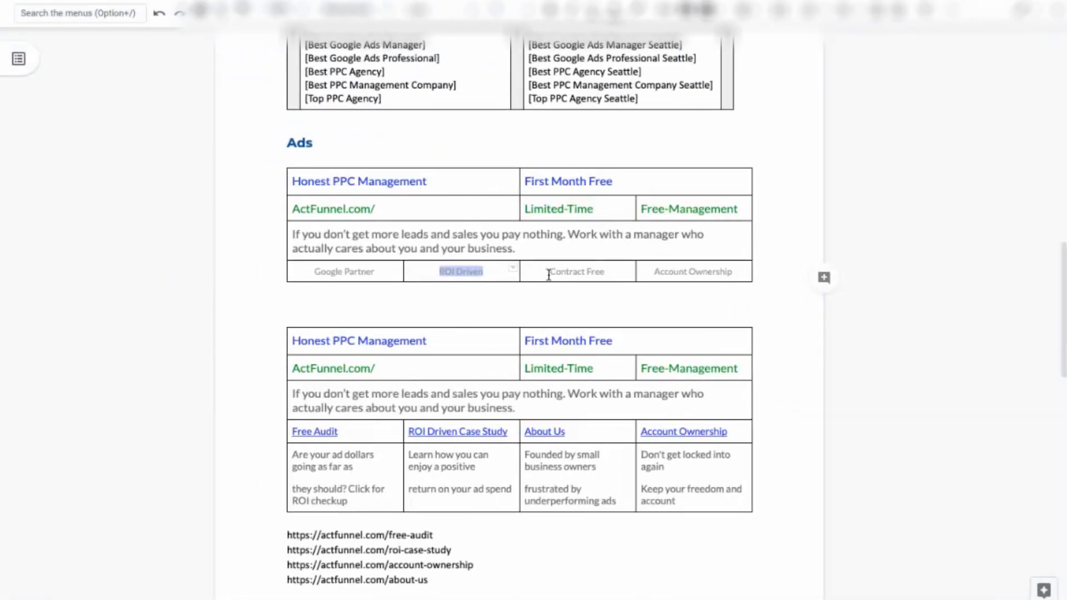
{"action": "left_click_drag", "start_coordinate": [548, 275], "coordinate": [606, 273]}
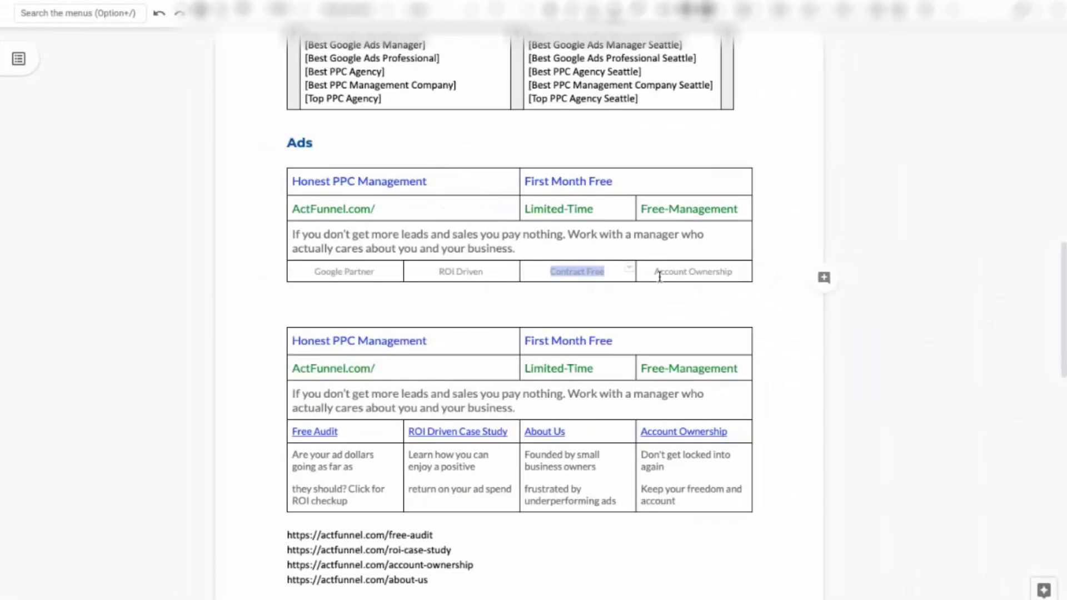
{"action": "left_click_drag", "start_coordinate": [650, 274], "coordinate": [735, 272]}
{"action": "key", "text": "ctrl+c"}
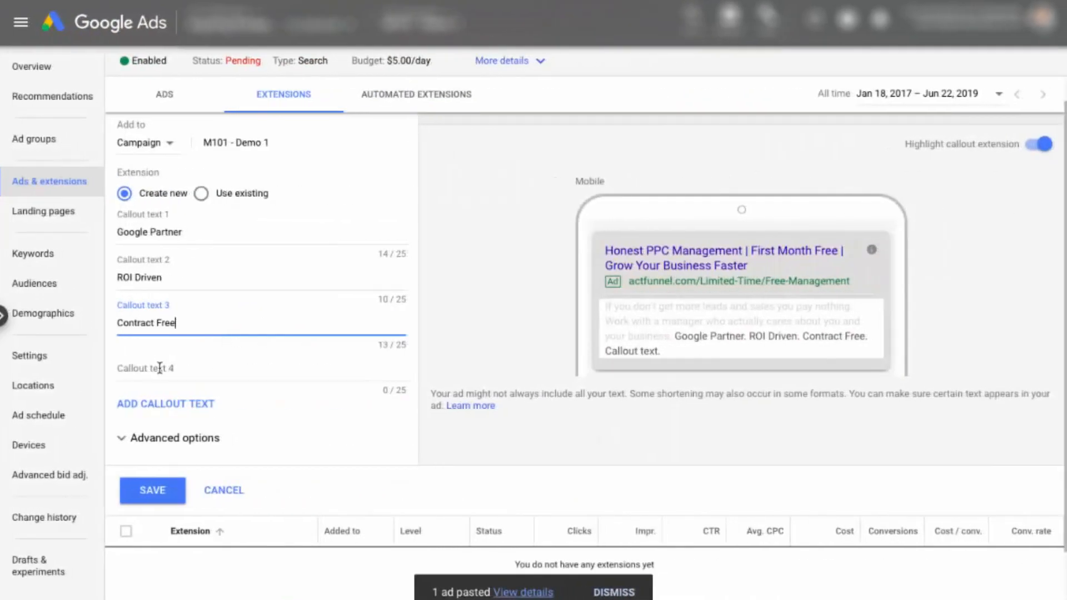
{"action": "left_click", "coordinate": [159, 368]}
{"action": "key", "text": "ctrl+v"}
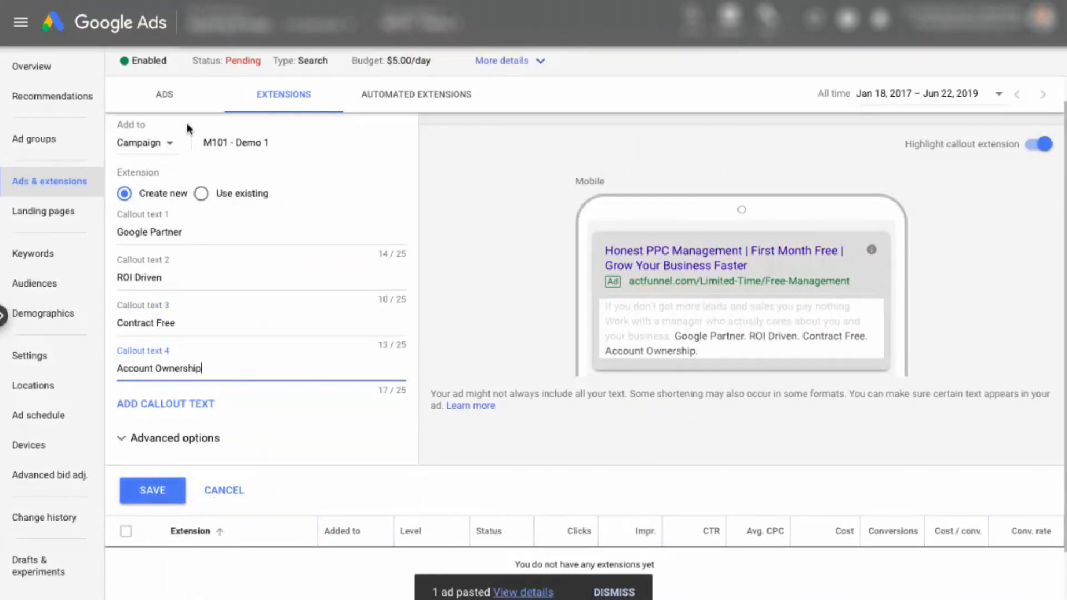
{"action": "left_click", "coordinate": [167, 146]}
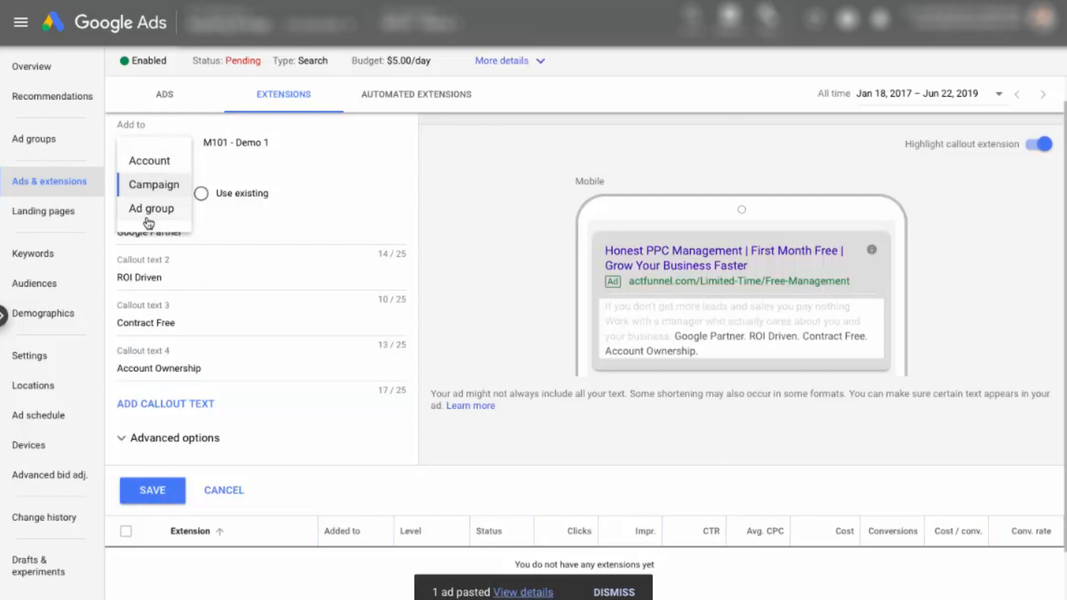
{"action": "left_click", "coordinate": [150, 216]}
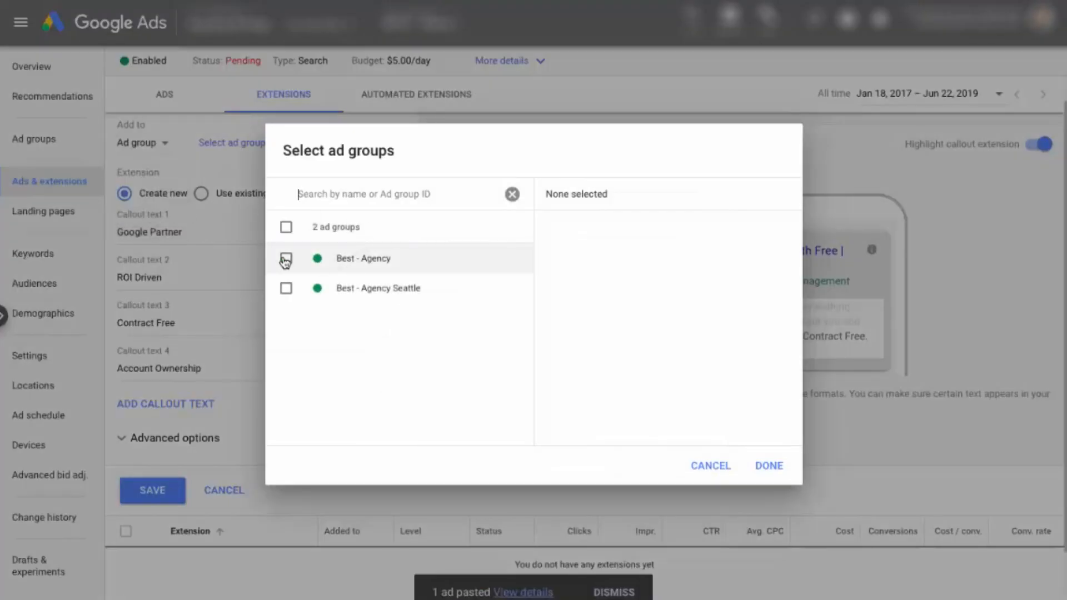
{"action": "left_click", "coordinate": [713, 470]}
{"action": "double_click", "coordinate": [160, 143]}
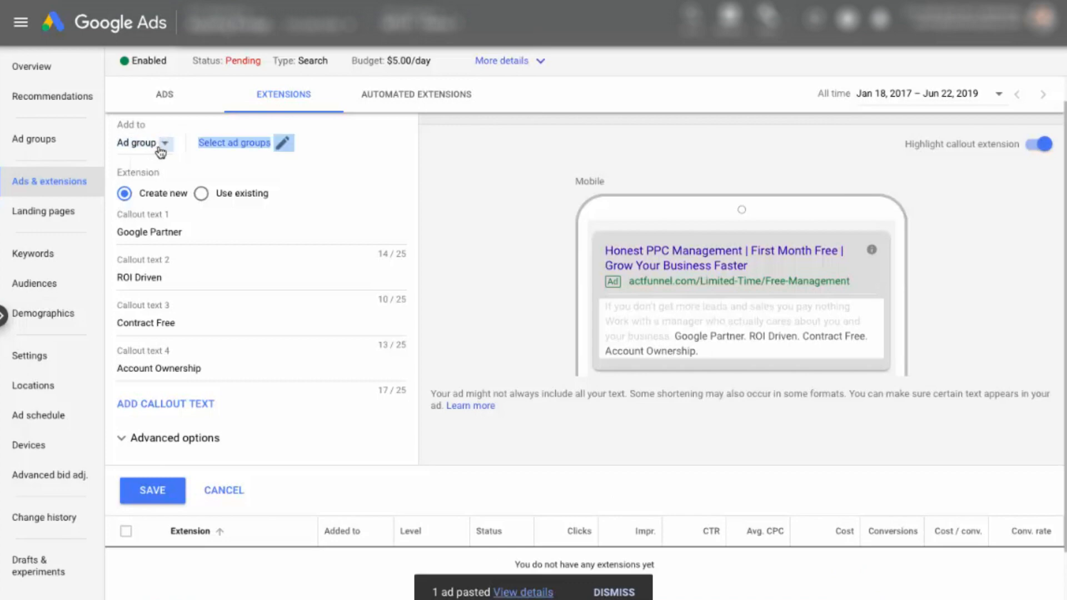
{"action": "left_click", "coordinate": [159, 147]}
{"action": "left_click", "coordinate": [149, 189]}
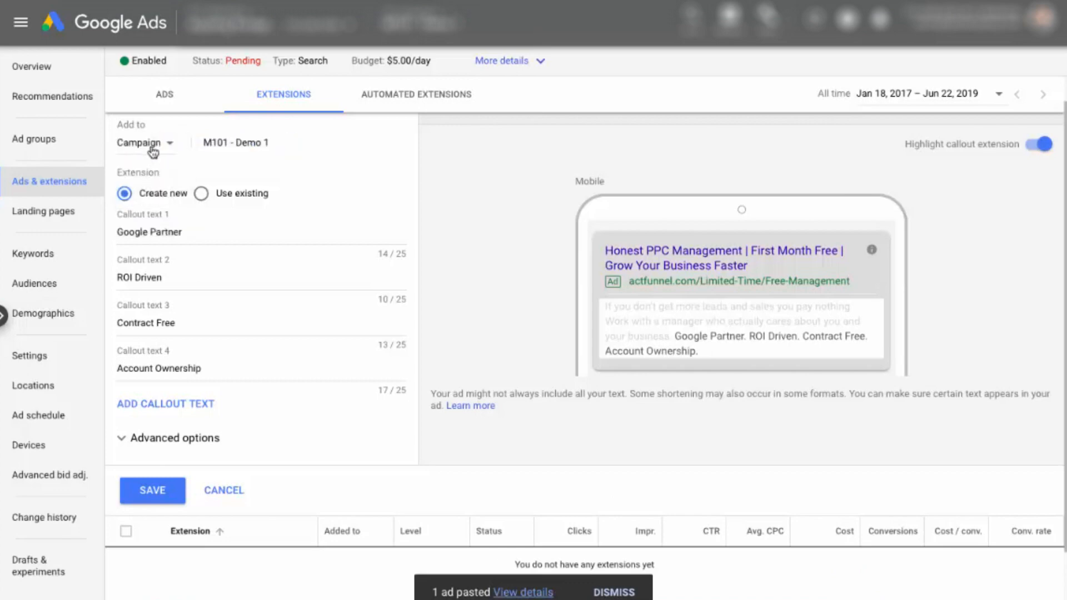
Step: Keep the callouts assigned at Campaign level to M101 - Demo 1 and save the callout extensions
{"action": "left_click", "coordinate": [160, 146]}
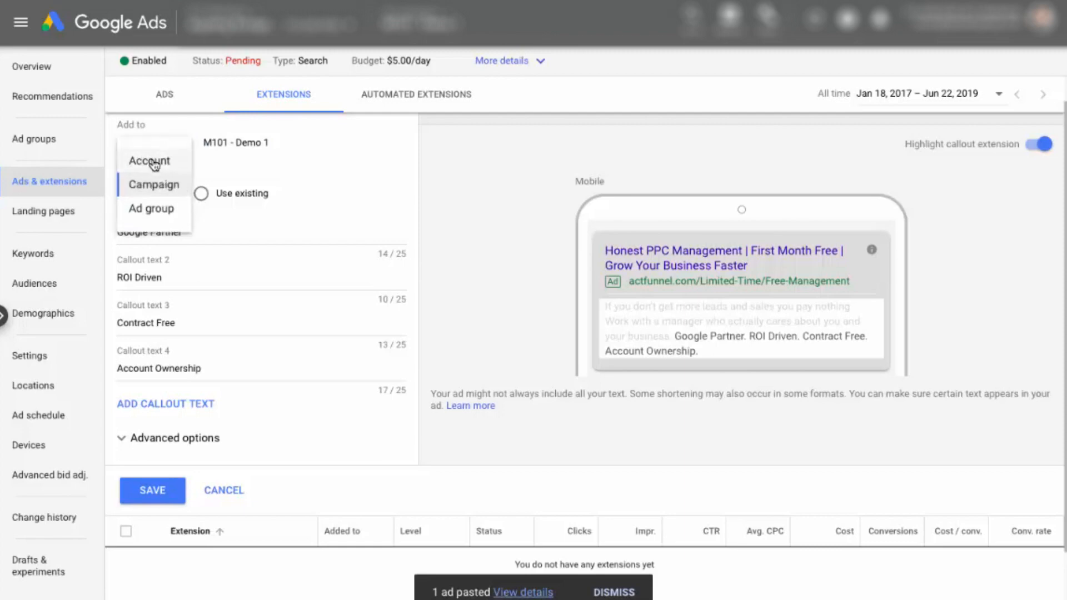
{"action": "left_click", "coordinate": [159, 189]}
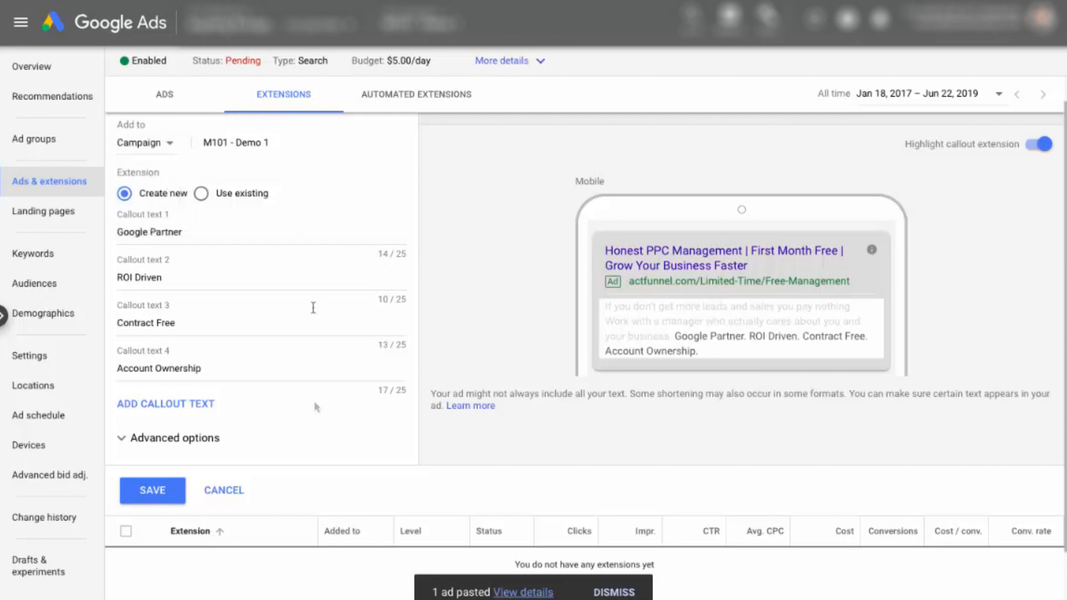
{"action": "left_click", "coordinate": [141, 489]}
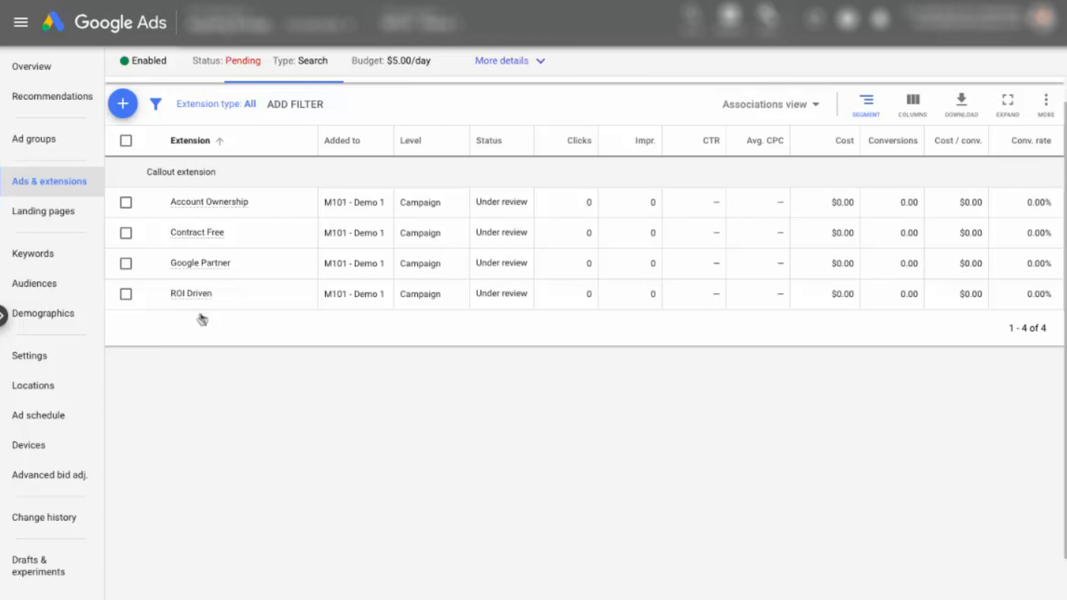
Step: Create four campaign sitelinks from the planning document: "Free Audit", "ROI Driven Case Study", "About Us" and "Account Ownership", with their descriptions and final URLs
{"action": "left_click", "coordinate": [127, 109]}
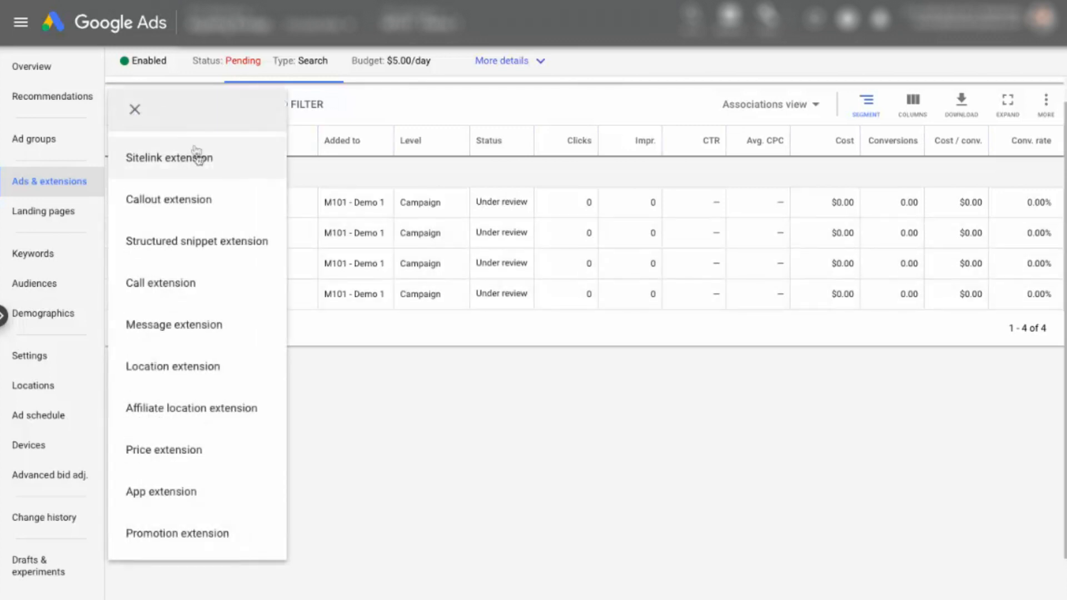
{"action": "left_click", "coordinate": [174, 166]}
{"action": "scroll", "coordinate": [303, 235], "scroll_direction": "down", "scroll_amount": 2}
{"action": "key", "text": "ctrl+Left"}
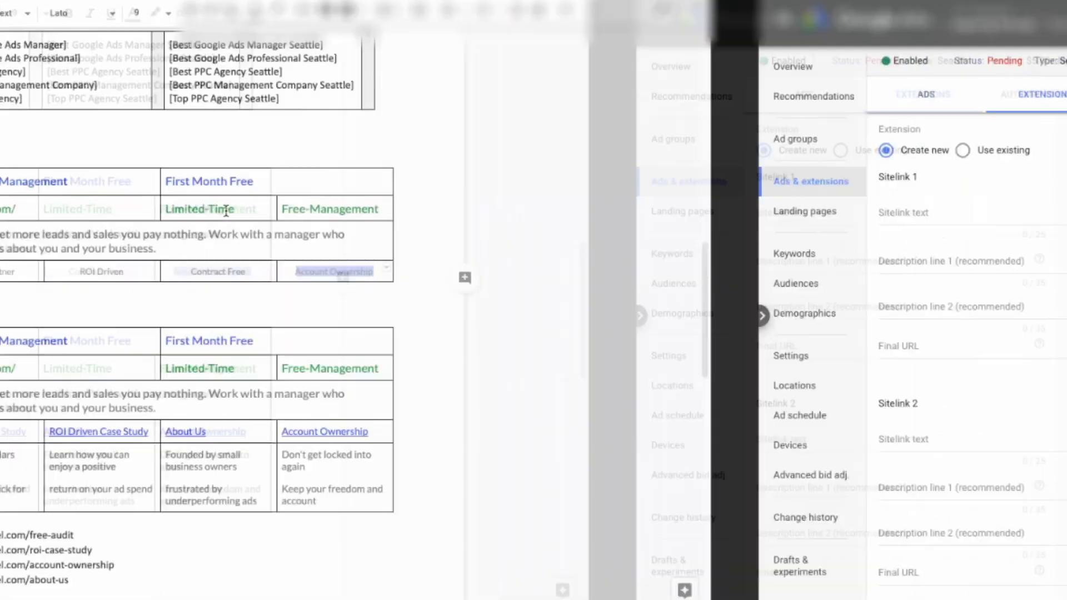
{"action": "scroll", "coordinate": [339, 294], "scroll_direction": "down", "scroll_amount": 5}
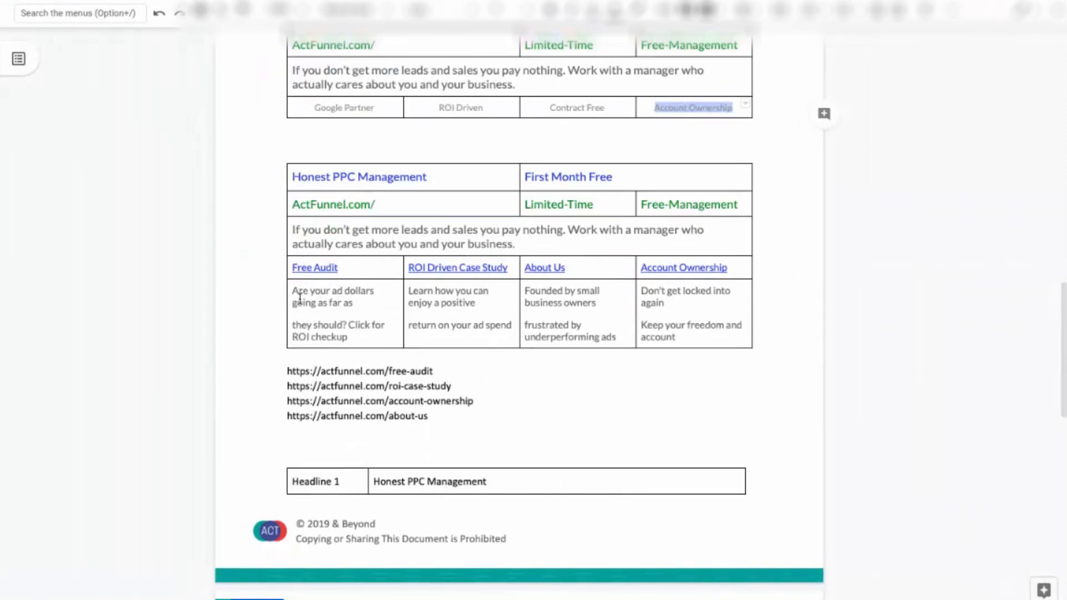
{"action": "left_click_drag", "start_coordinate": [346, 271], "coordinate": [298, 268]}
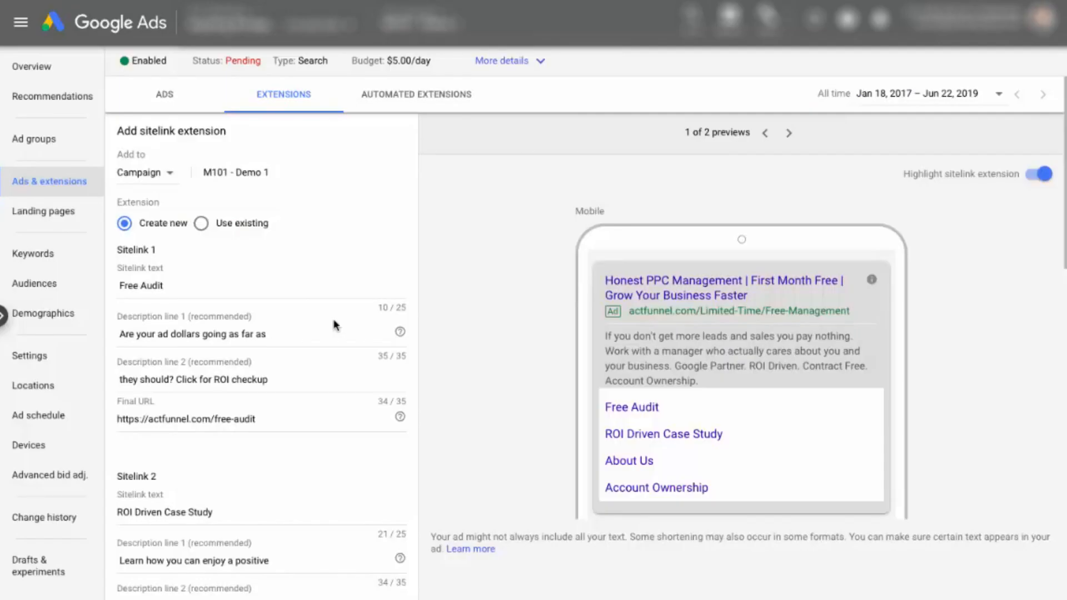
Step: Review the four sitelink entries and their desktop and mobile previews, comparing them with the ad layout in the planning document
{"action": "scroll", "coordinate": [335, 324], "scroll_direction": "down", "scroll_amount": 5}
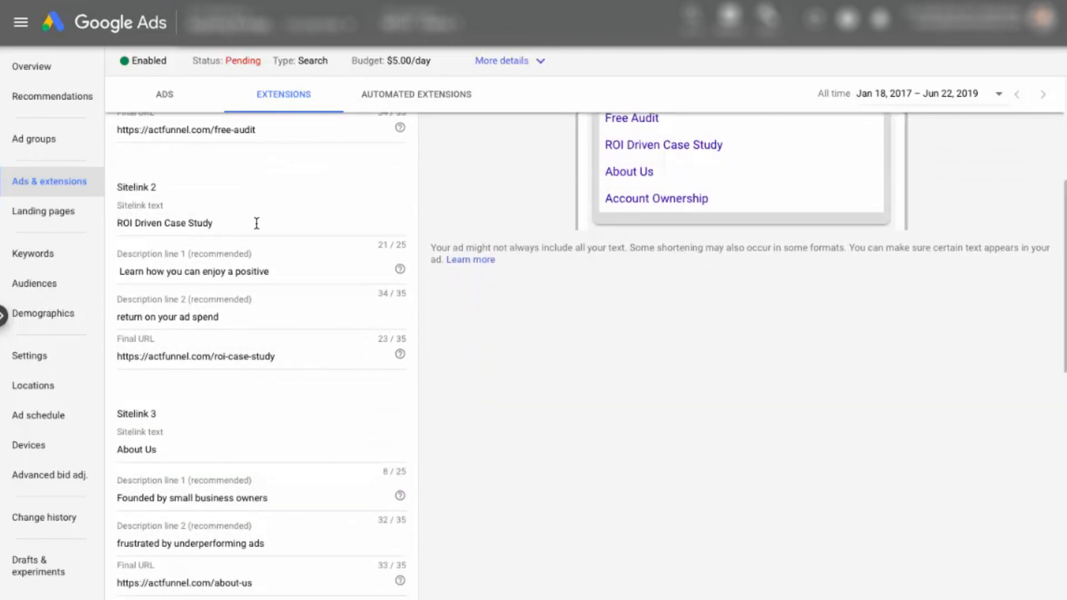
{"action": "scroll", "coordinate": [256, 224], "scroll_direction": "down", "scroll_amount": 9}
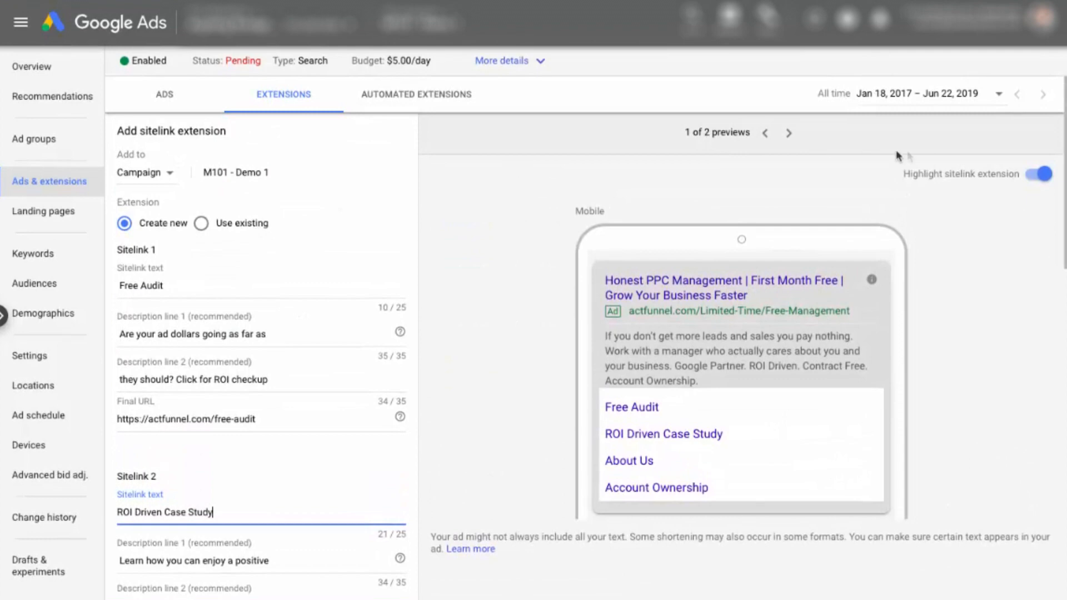
{"action": "left_click", "coordinate": [789, 134]}
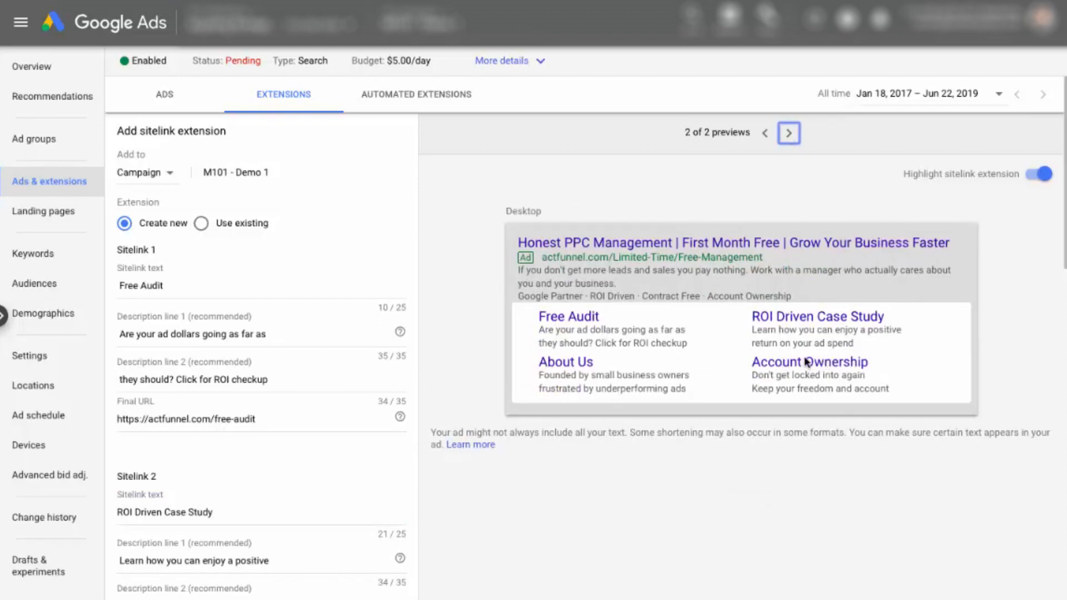
{"action": "key", "text": "ctrl+Right"}
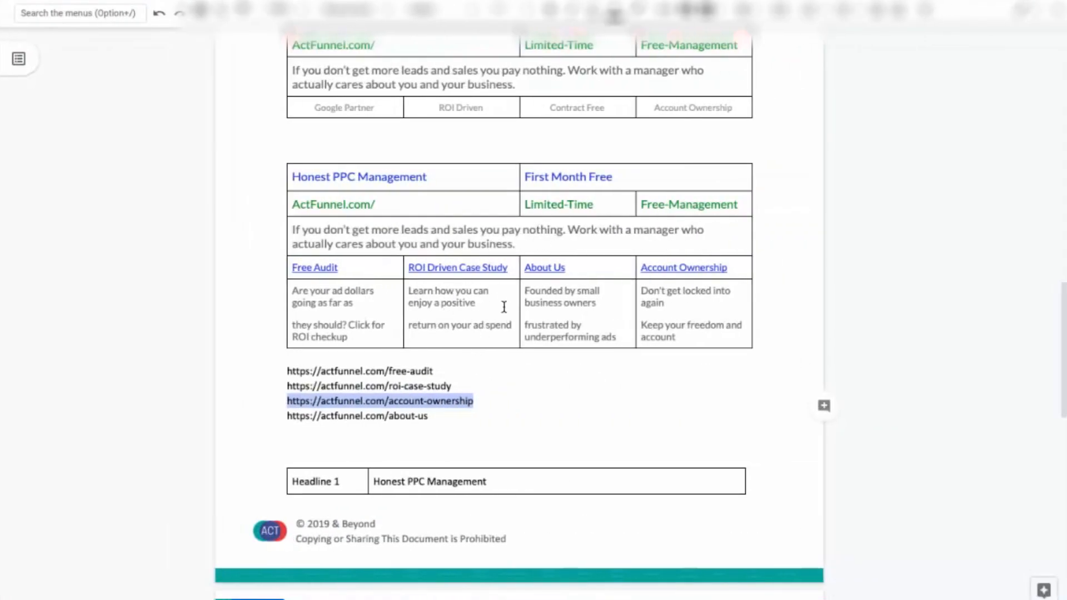
{"action": "key", "text": "ctrl+Left"}
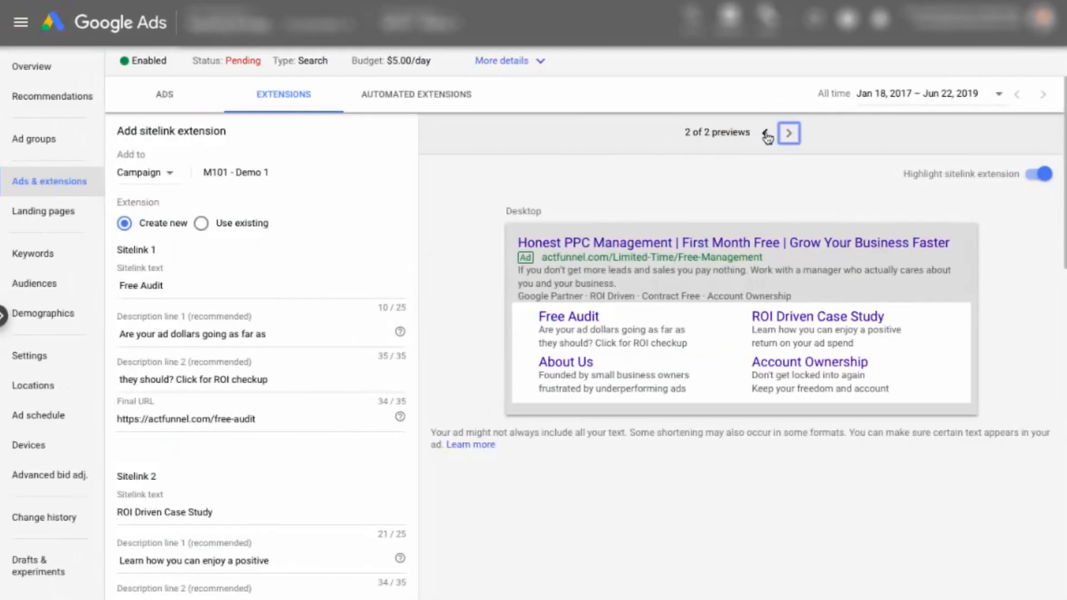
{"action": "left_click", "coordinate": [766, 133]}
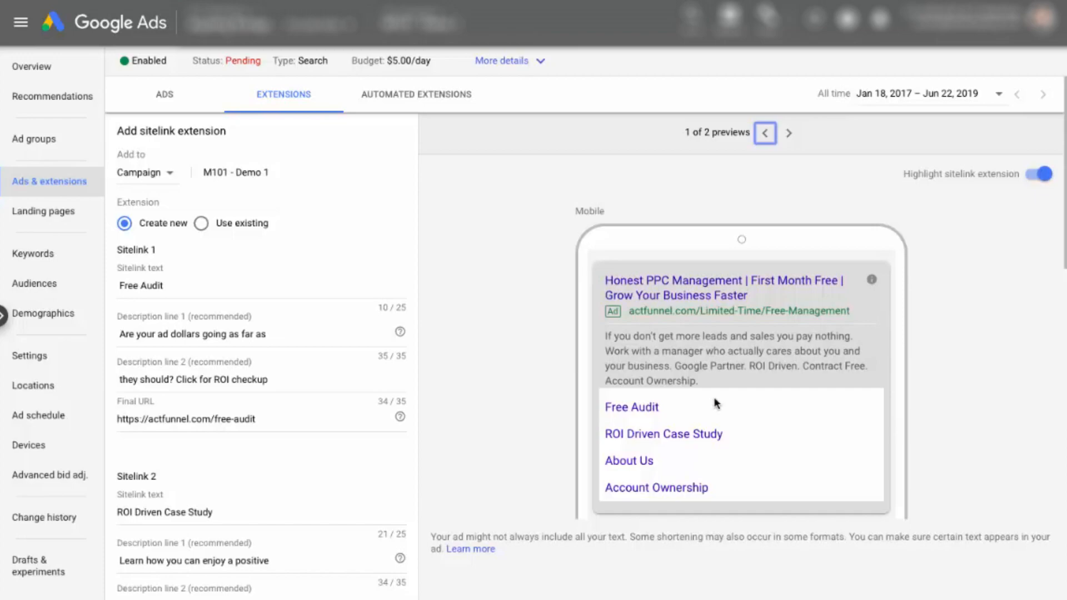
{"action": "scroll", "coordinate": [792, 363], "scroll_direction": "down", "scroll_amount": 3}
{"action": "scroll", "coordinate": [792, 363], "scroll_direction": "up", "scroll_amount": 3}
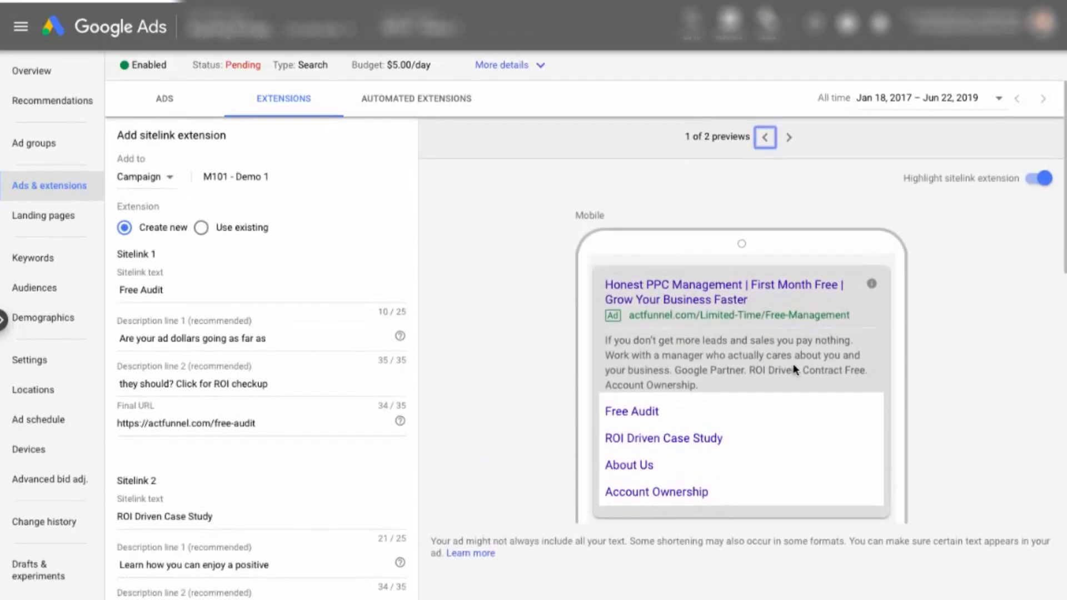
Step: Switch to the Google search results for the best PPC agency query and examine how competitors' ads appear
{"action": "key", "text": "ctrl+Right"}
{"action": "key", "text": "ctrl+Right"}
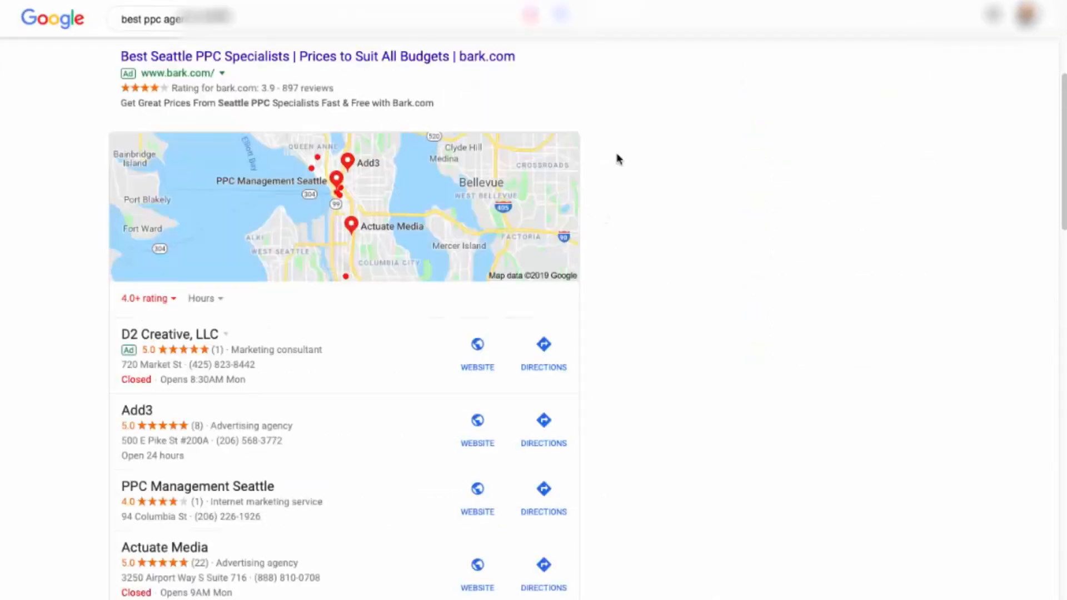
{"action": "scroll", "coordinate": [619, 160], "scroll_direction": "up", "scroll_amount": 5}
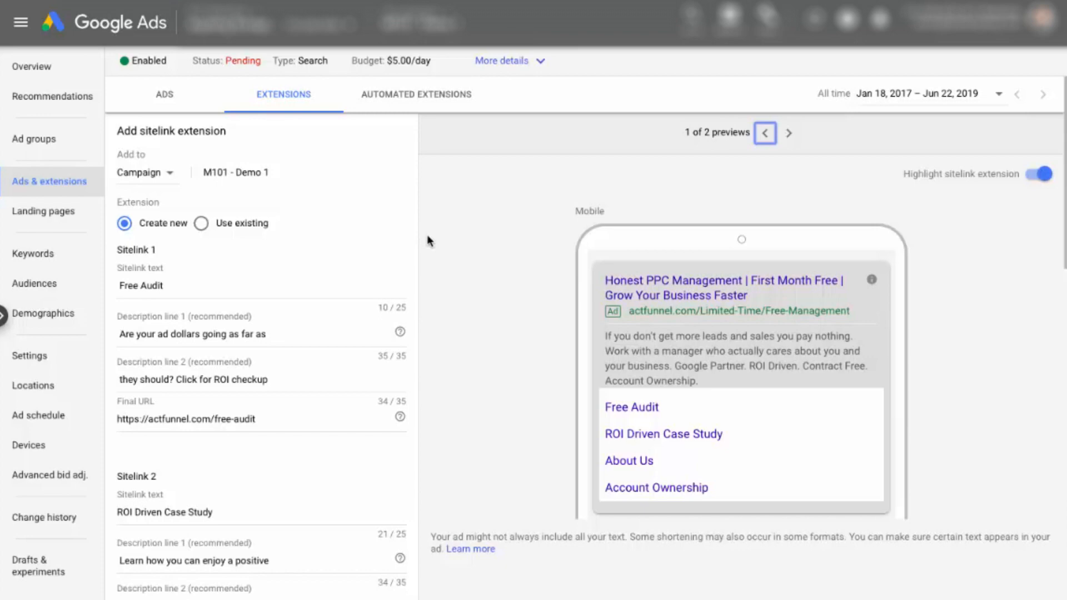
Step: Return to the sitelink form in Google Ads and save the four sitelink extensions for the M101 - Demo 1 campaign
{"action": "scroll", "coordinate": [427, 240], "scroll_direction": "down", "scroll_amount": 15}
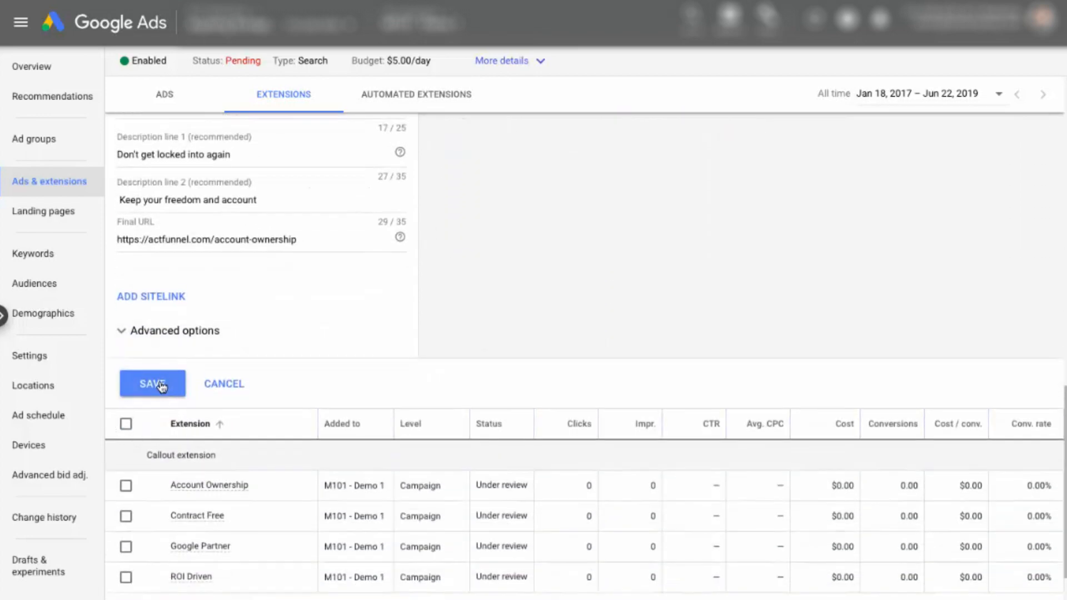
{"action": "left_click", "coordinate": [153, 383]}
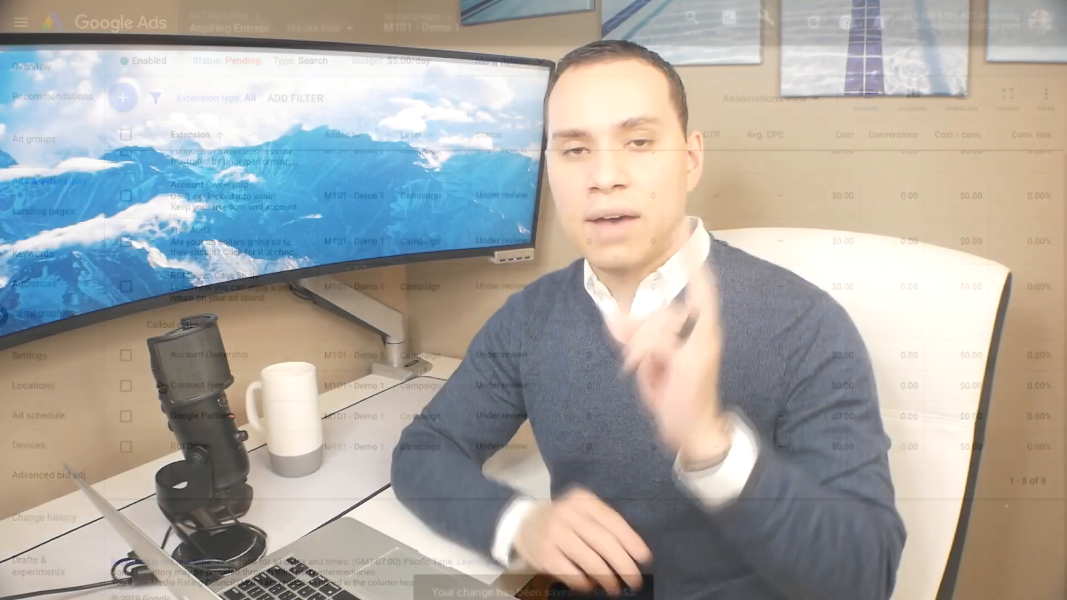